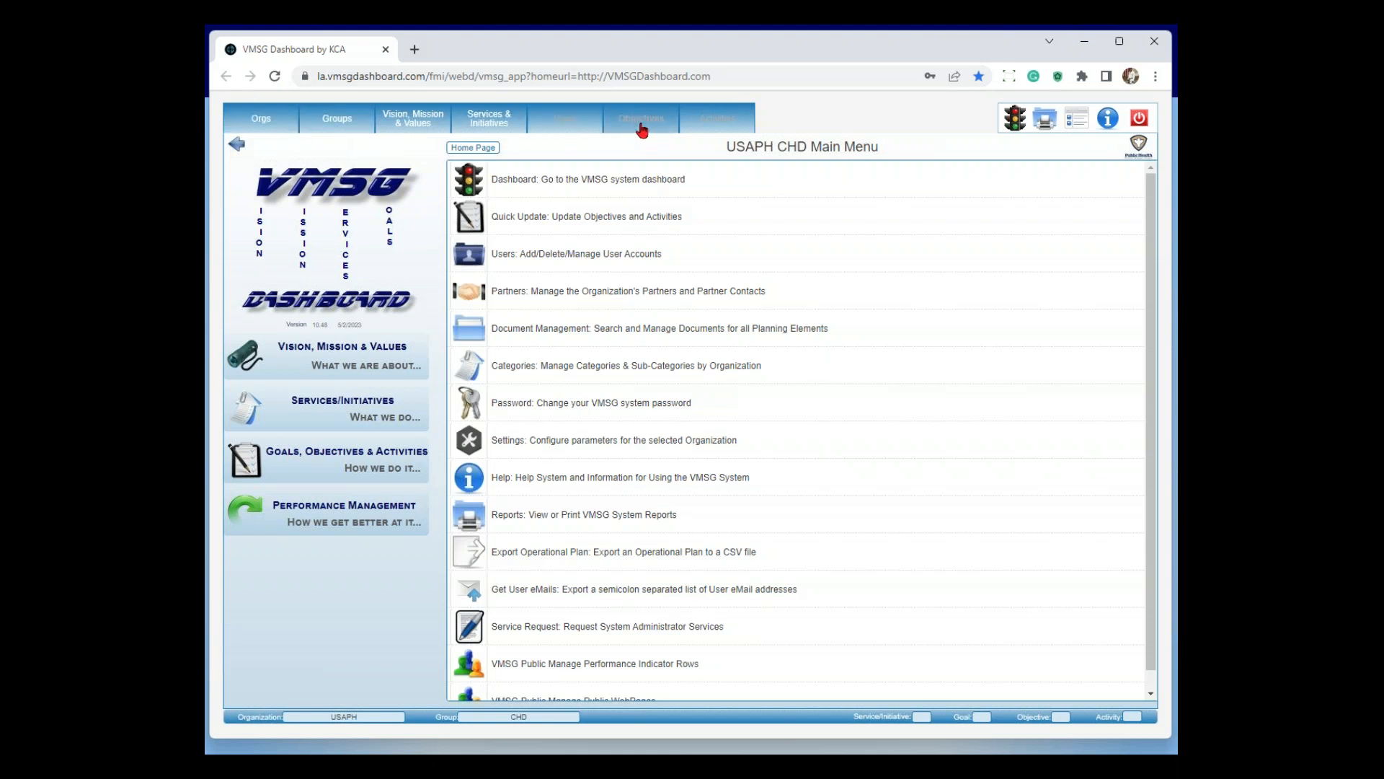
Select the Tobacco - 2023 group and open the goals of its Tobacco Cessation initiative
left_click(346, 130)
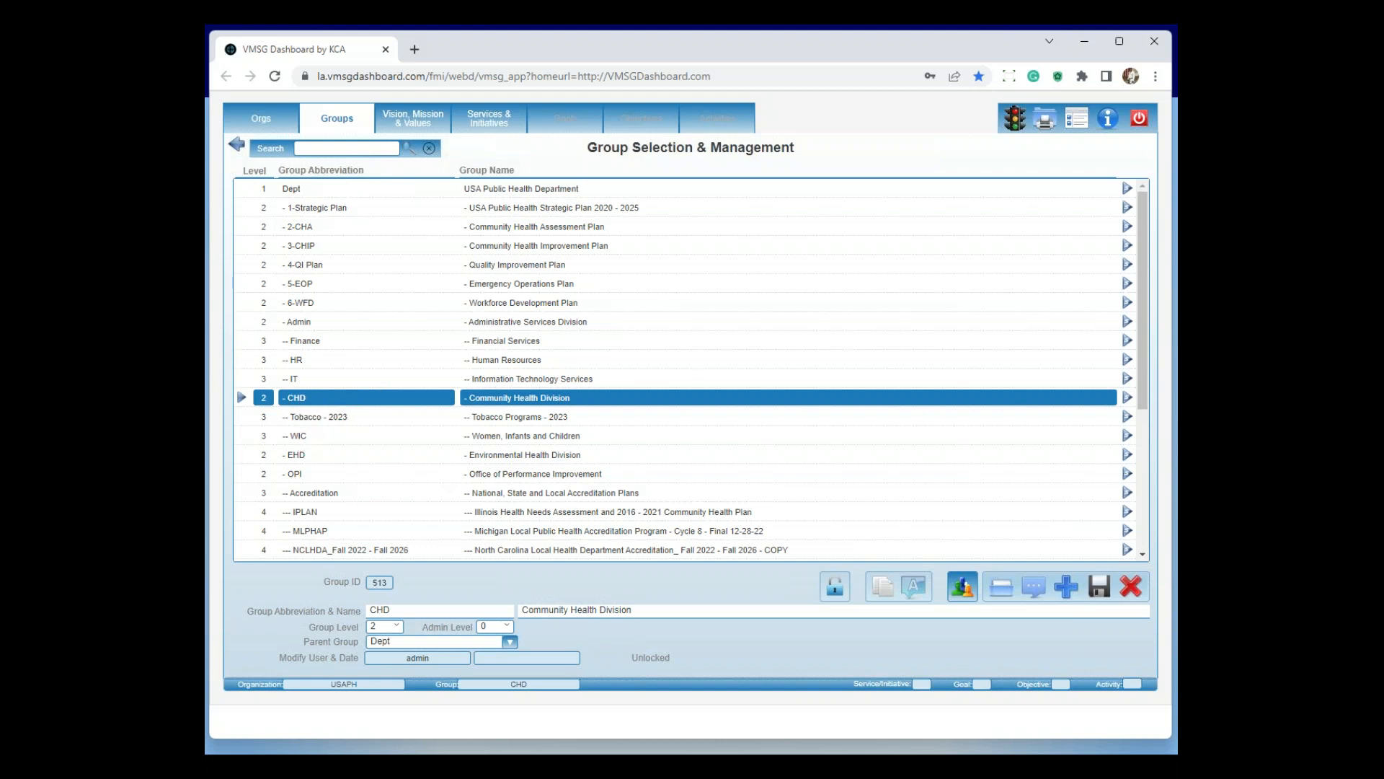
left_click(312, 420)
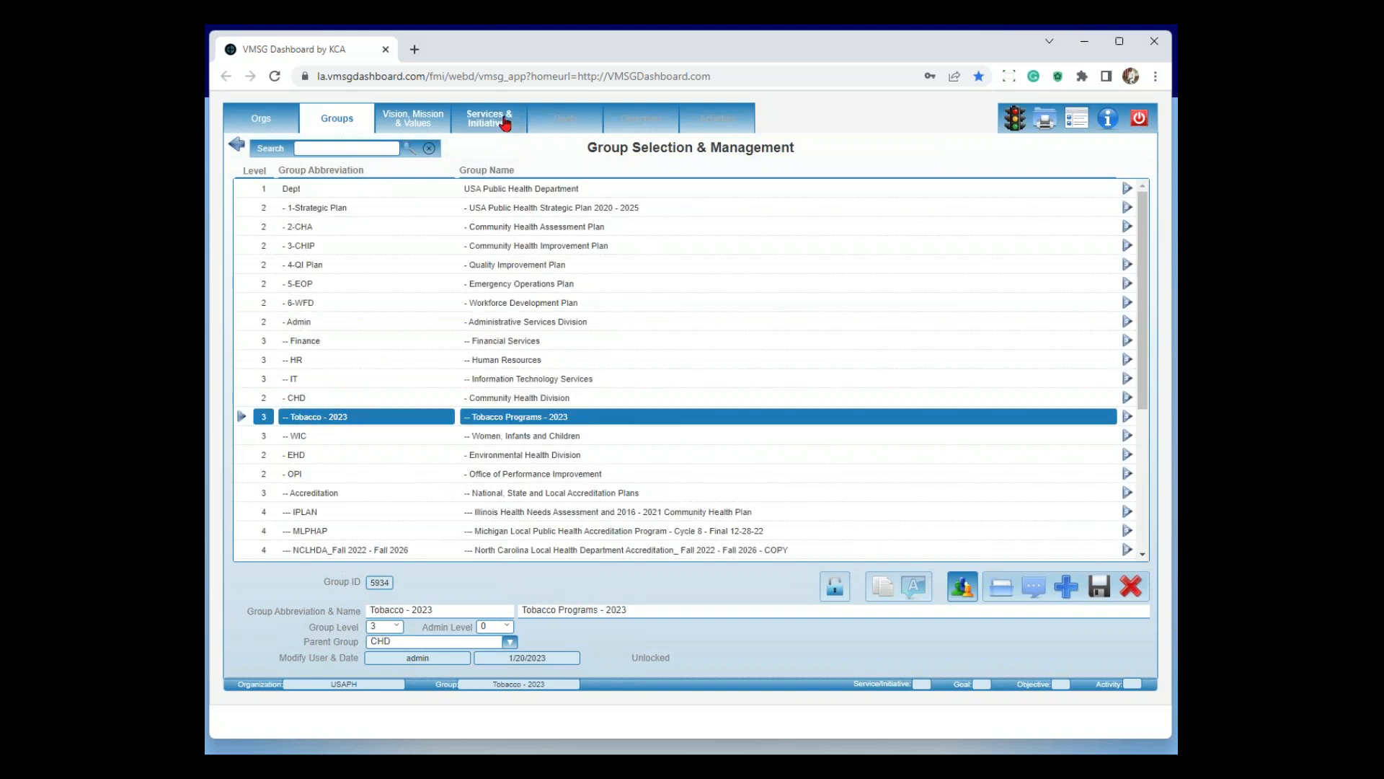
left_click(506, 124)
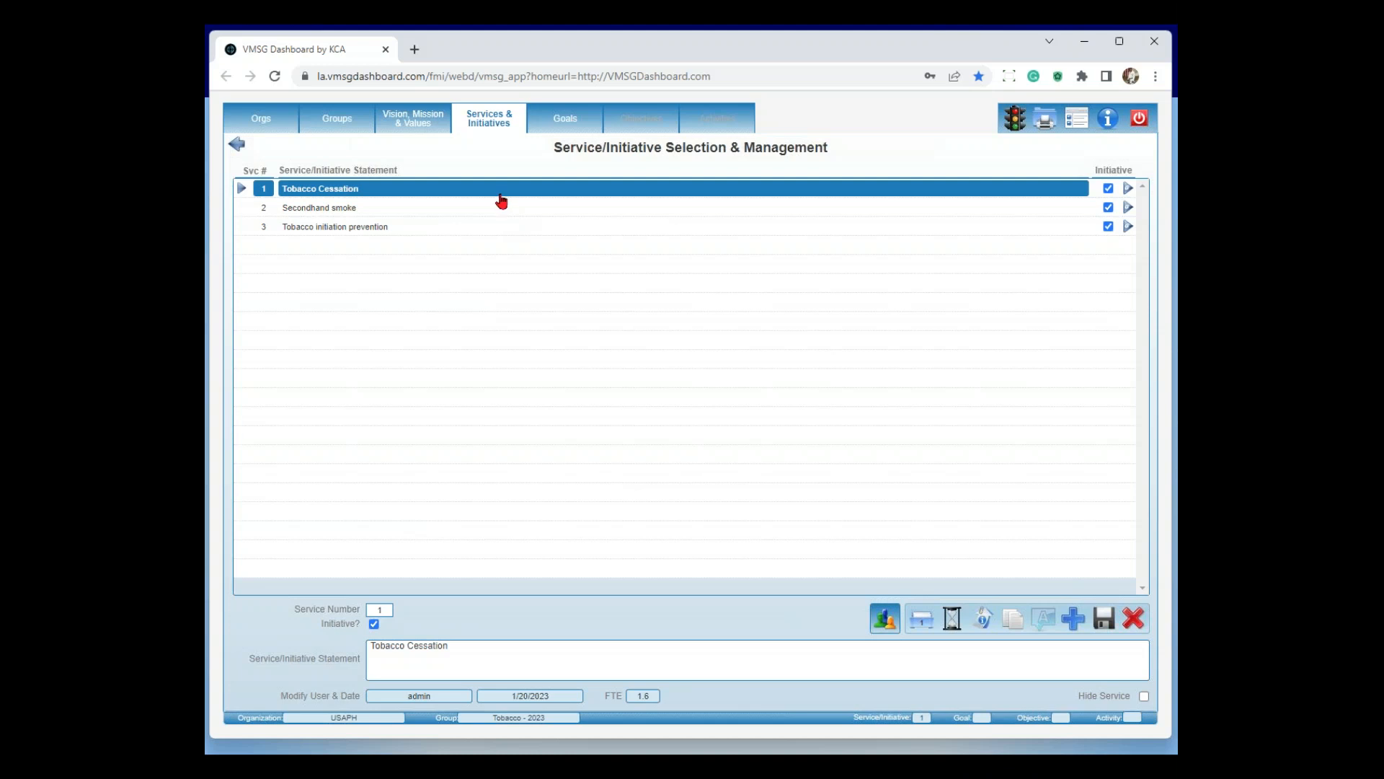
left_click(569, 120)
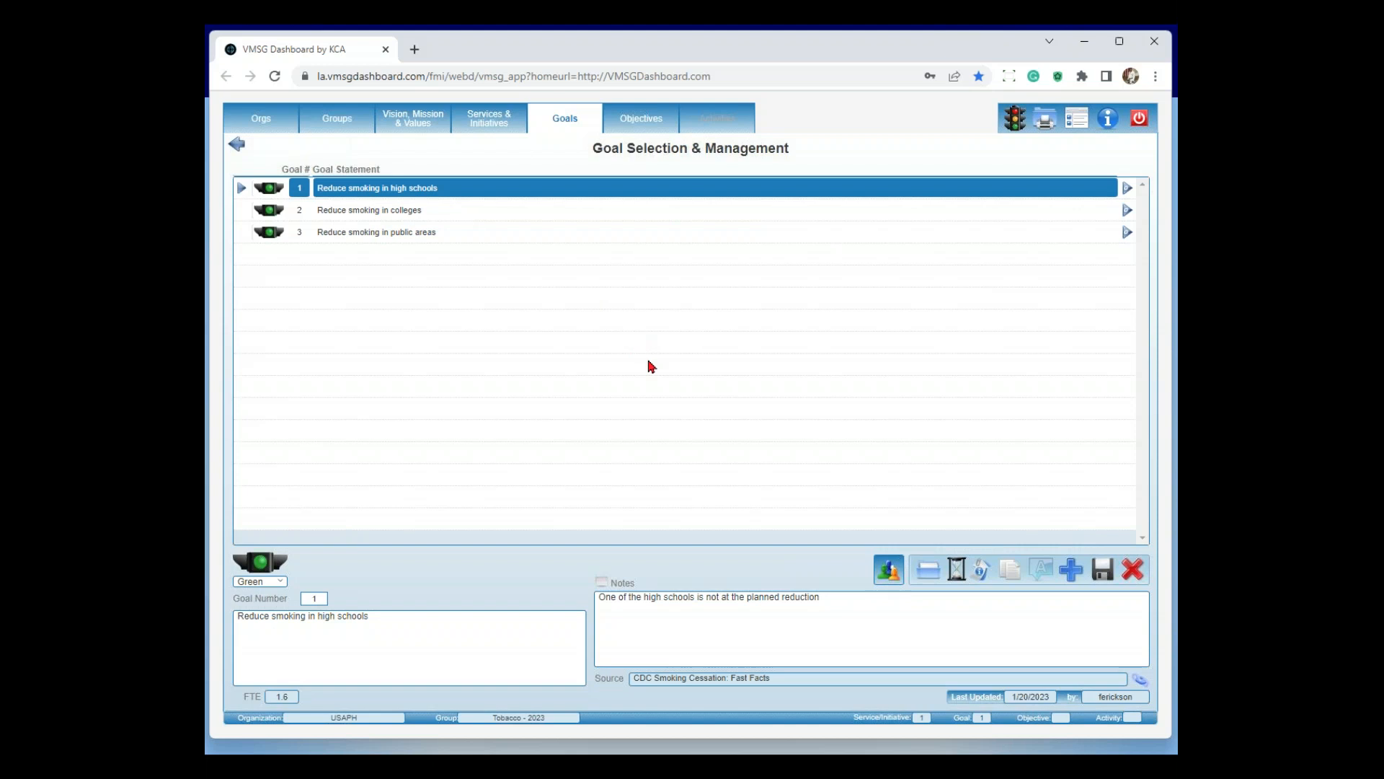
Examine the data source name and web link recorded for the "Reduce smoking in high schools" goal
left_click(724, 683)
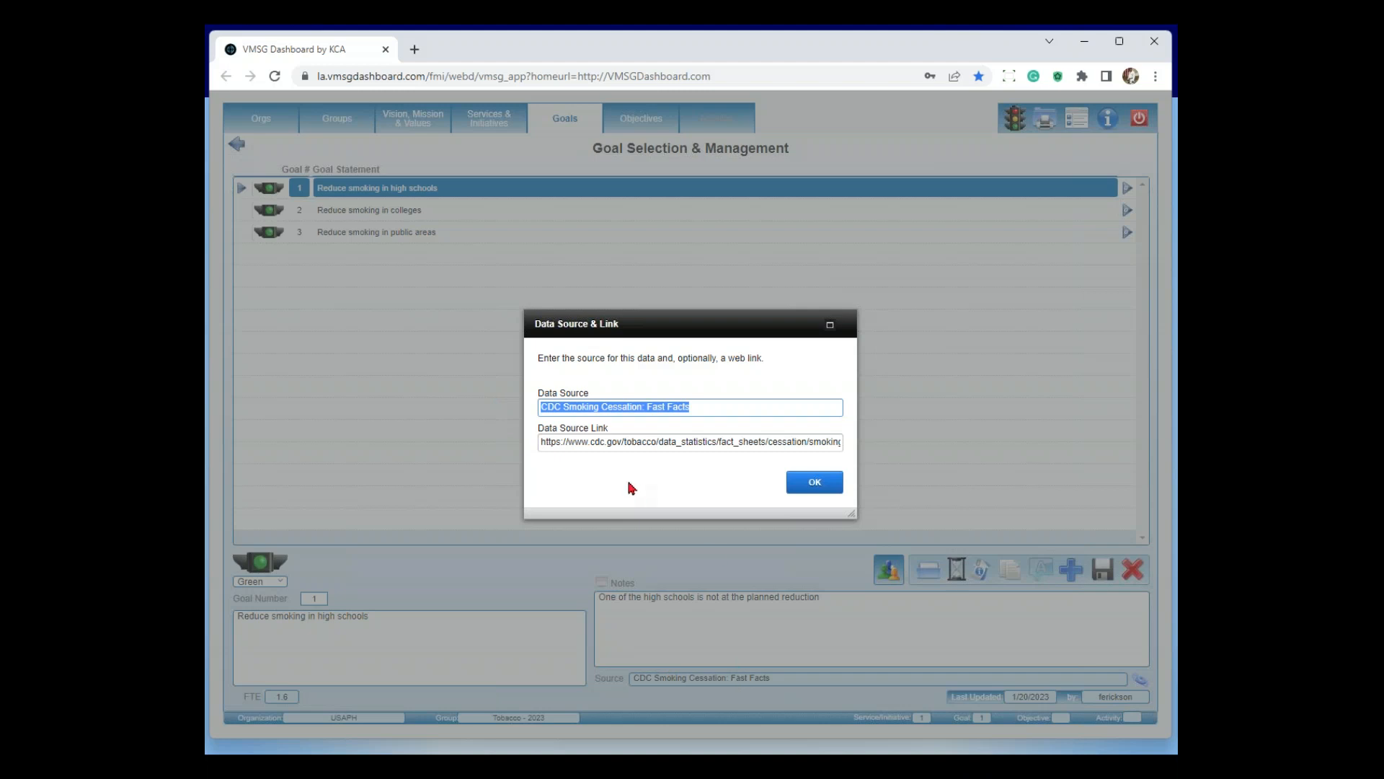
left_click(607, 442)
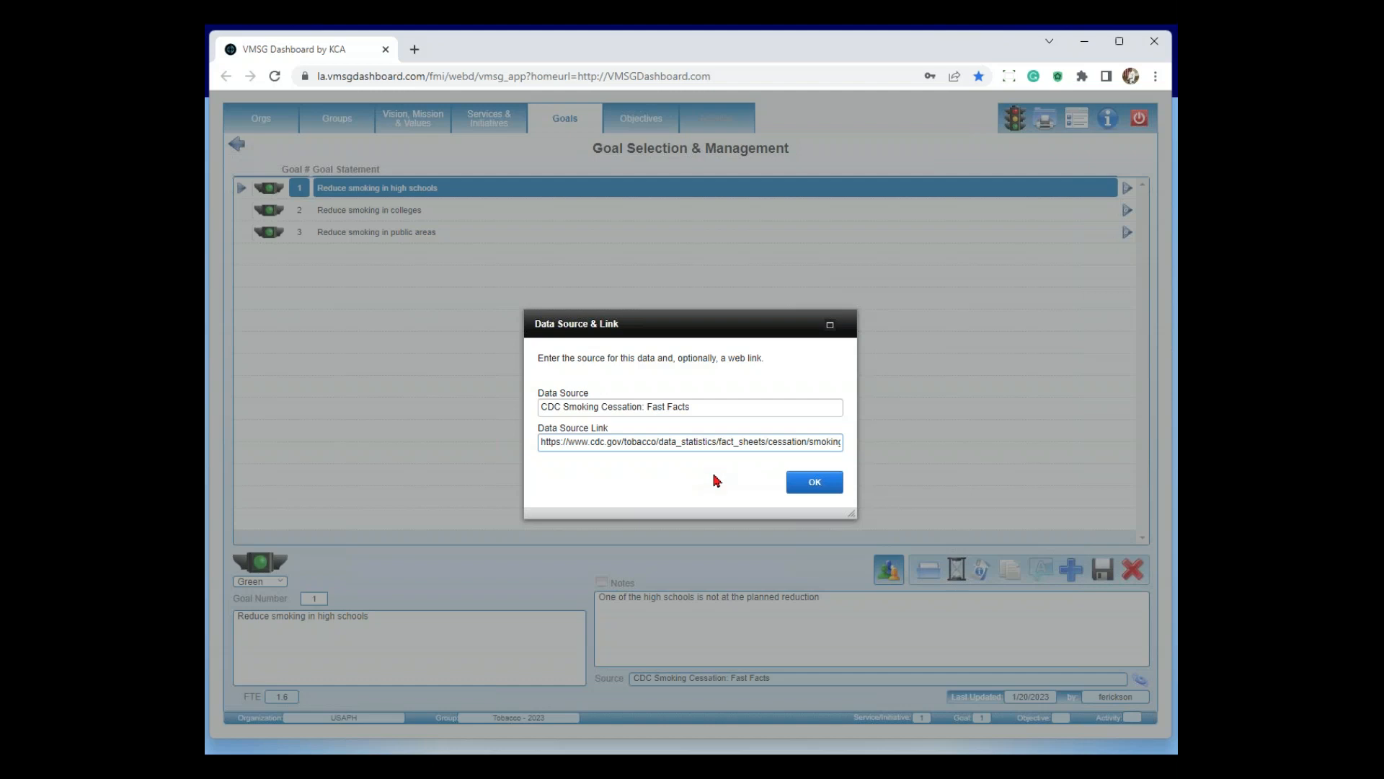
left_click(801, 484)
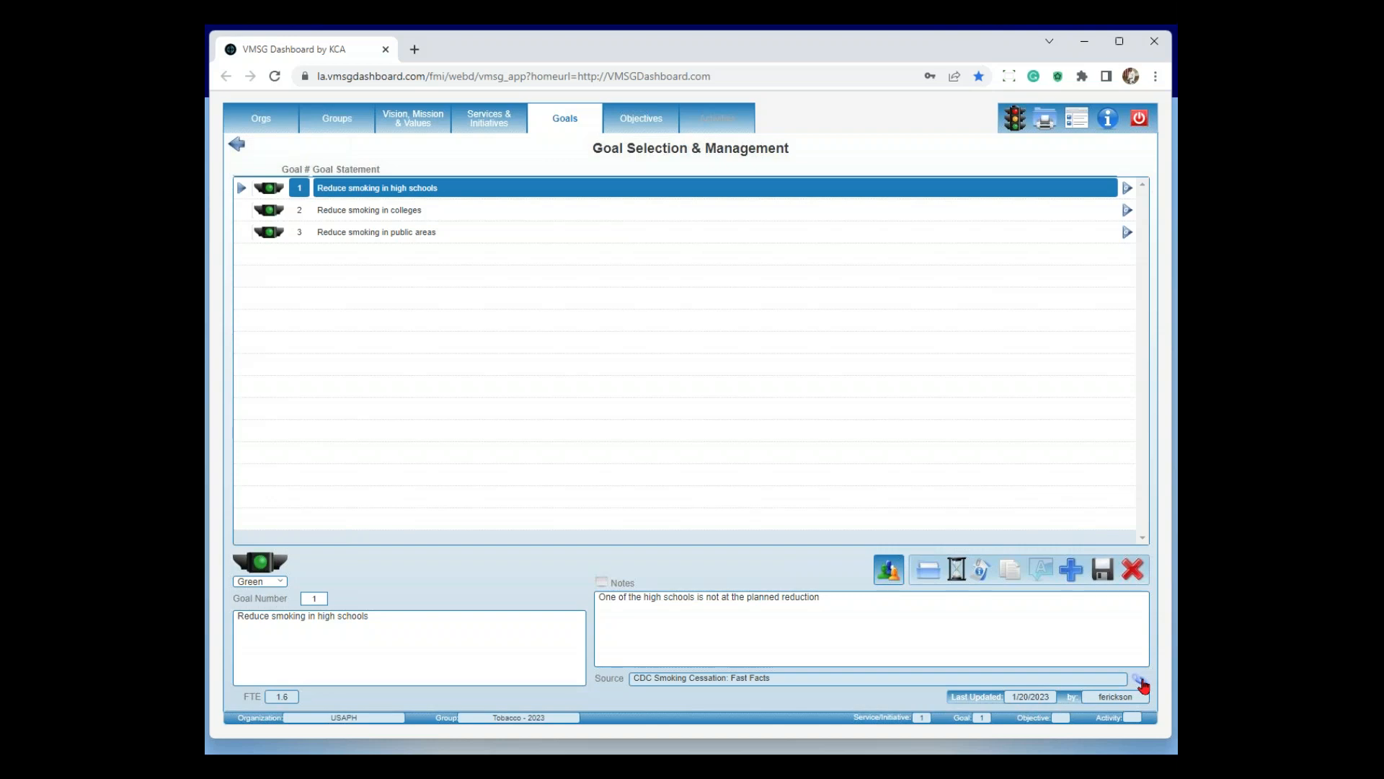
View the goal's linked source web page, close it, and return to the high schools goal without saving changes
left_click(1141, 681)
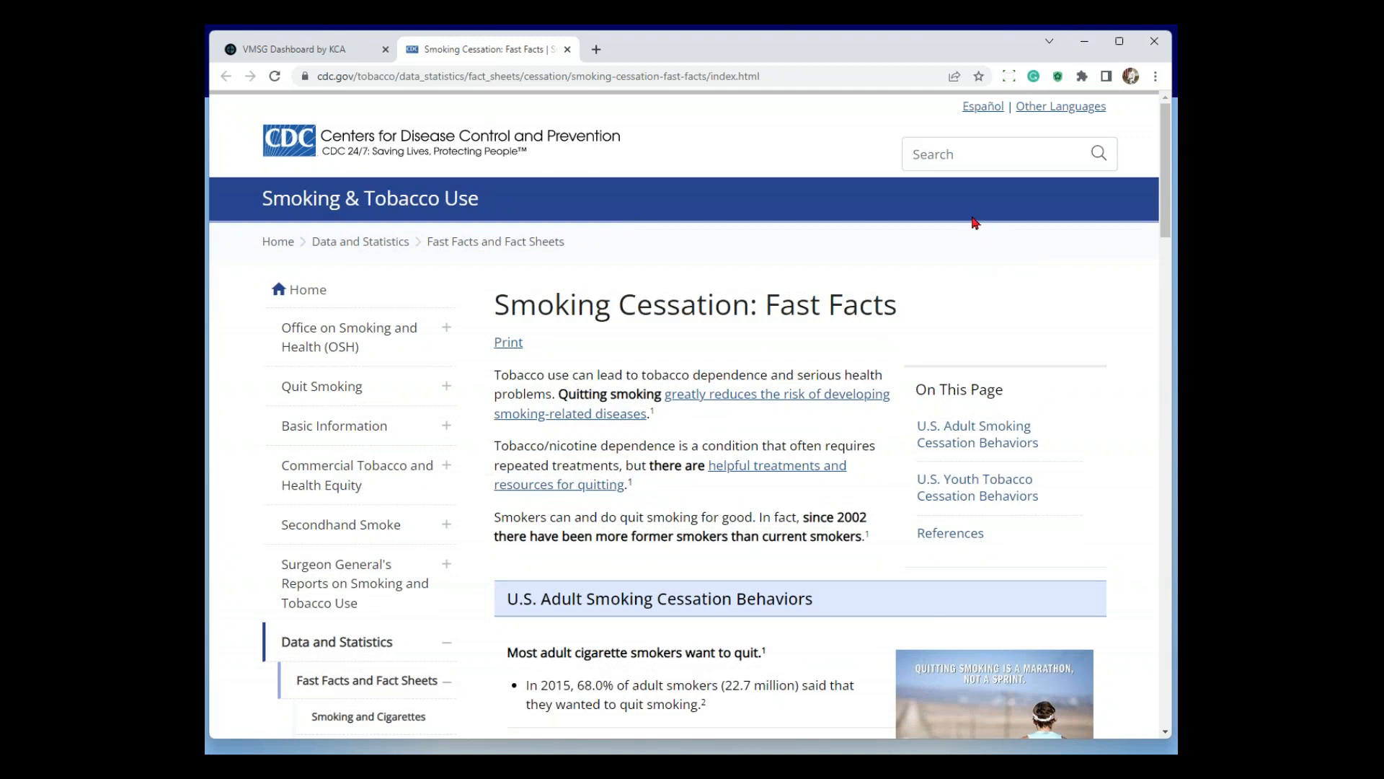
left_click(567, 49)
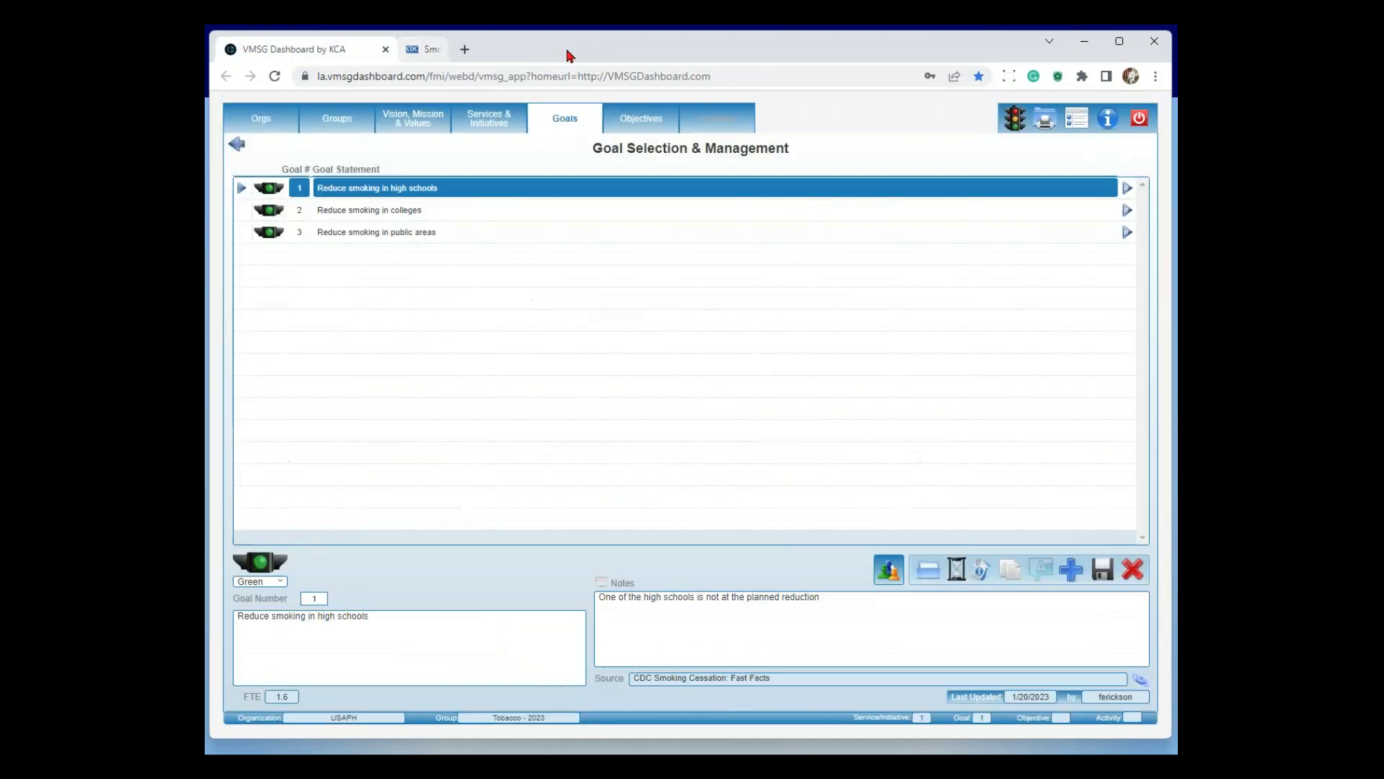
left_click(489, 234)
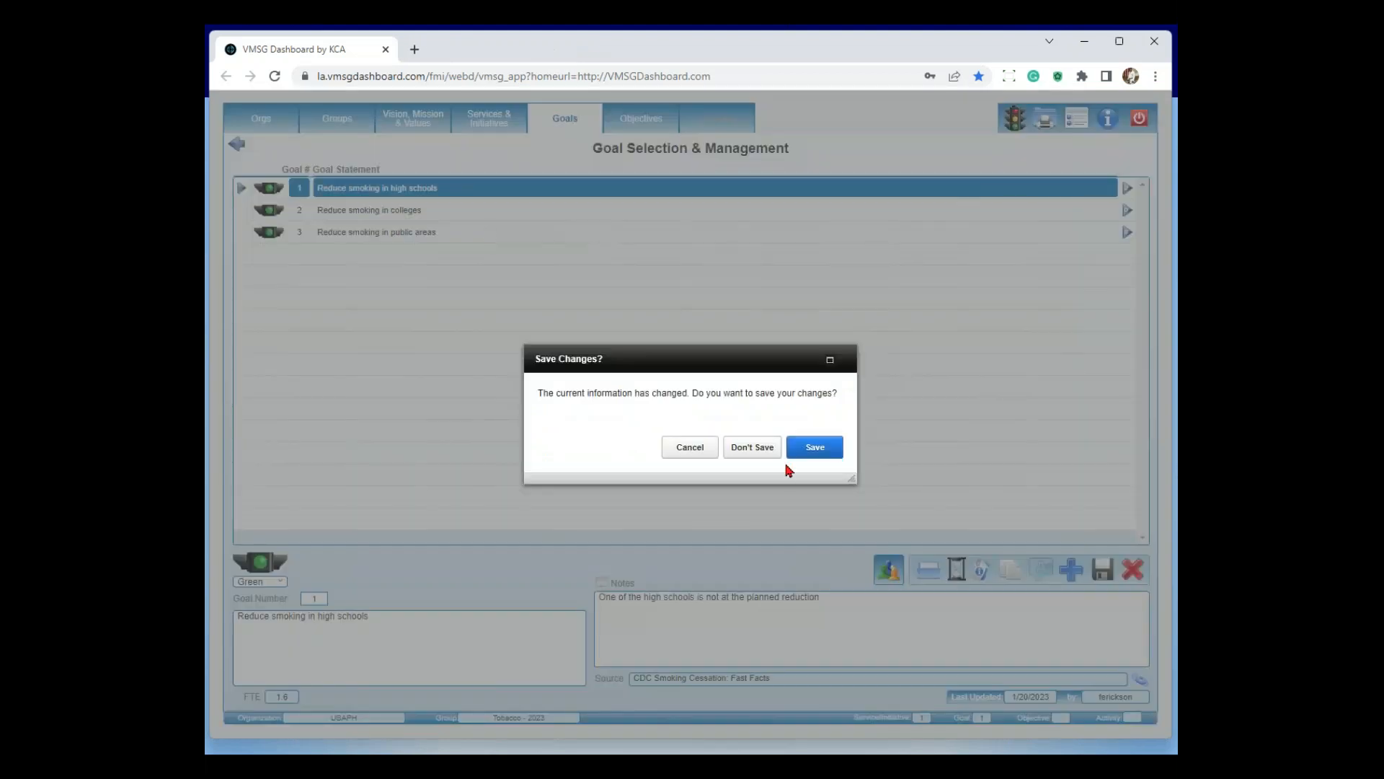
left_click(757, 449)
left_click(455, 189)
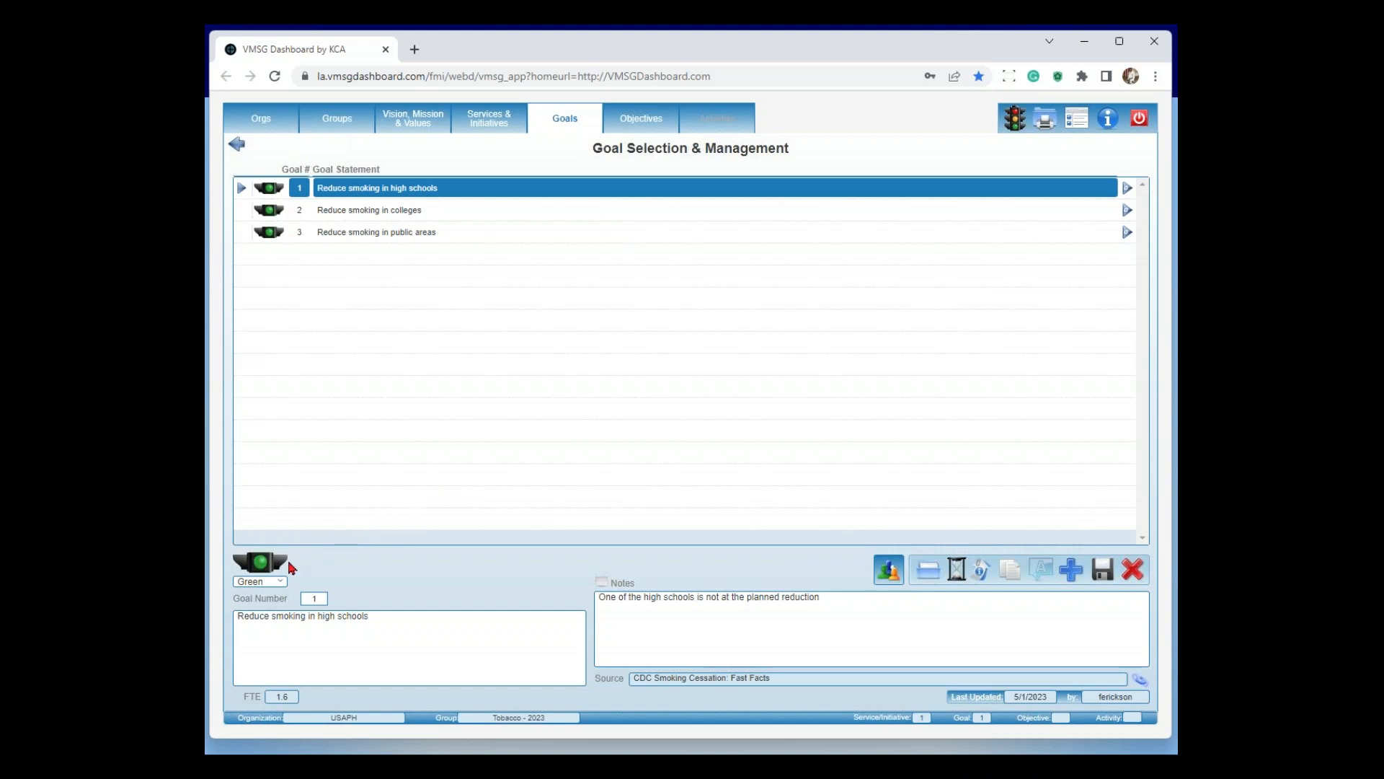
Check the goal's status color options and try adding a date-and-user stamp to its notes, discarding the unsaved change
left_click(281, 582)
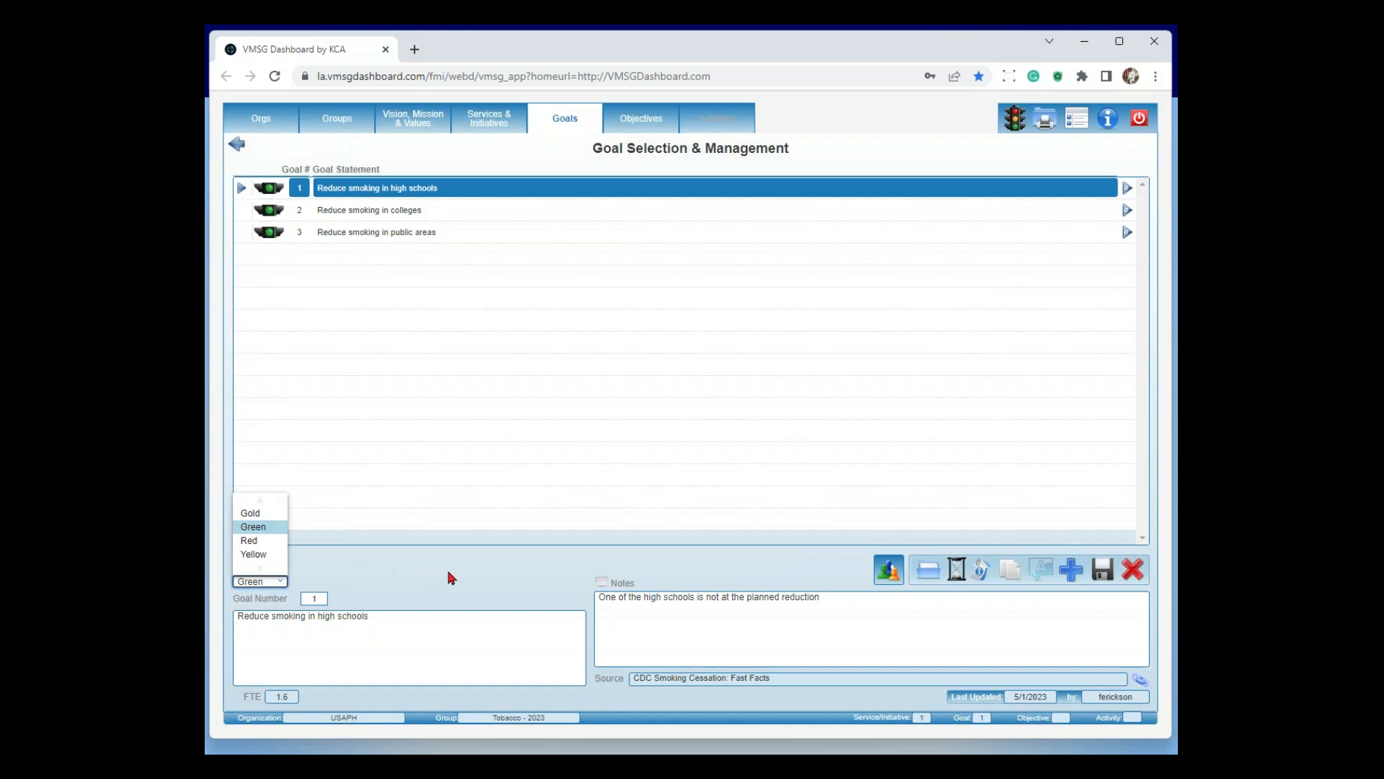
left_click(508, 582)
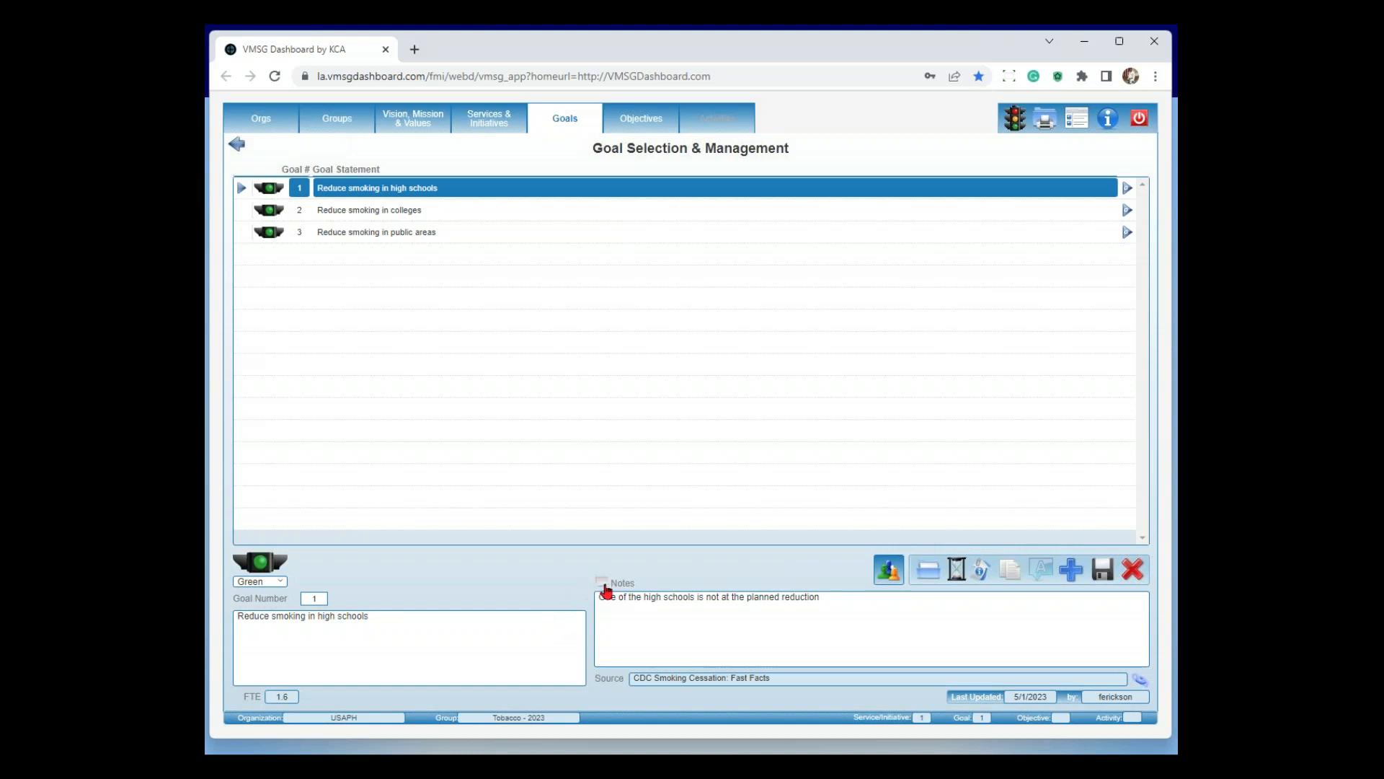
left_click(604, 584)
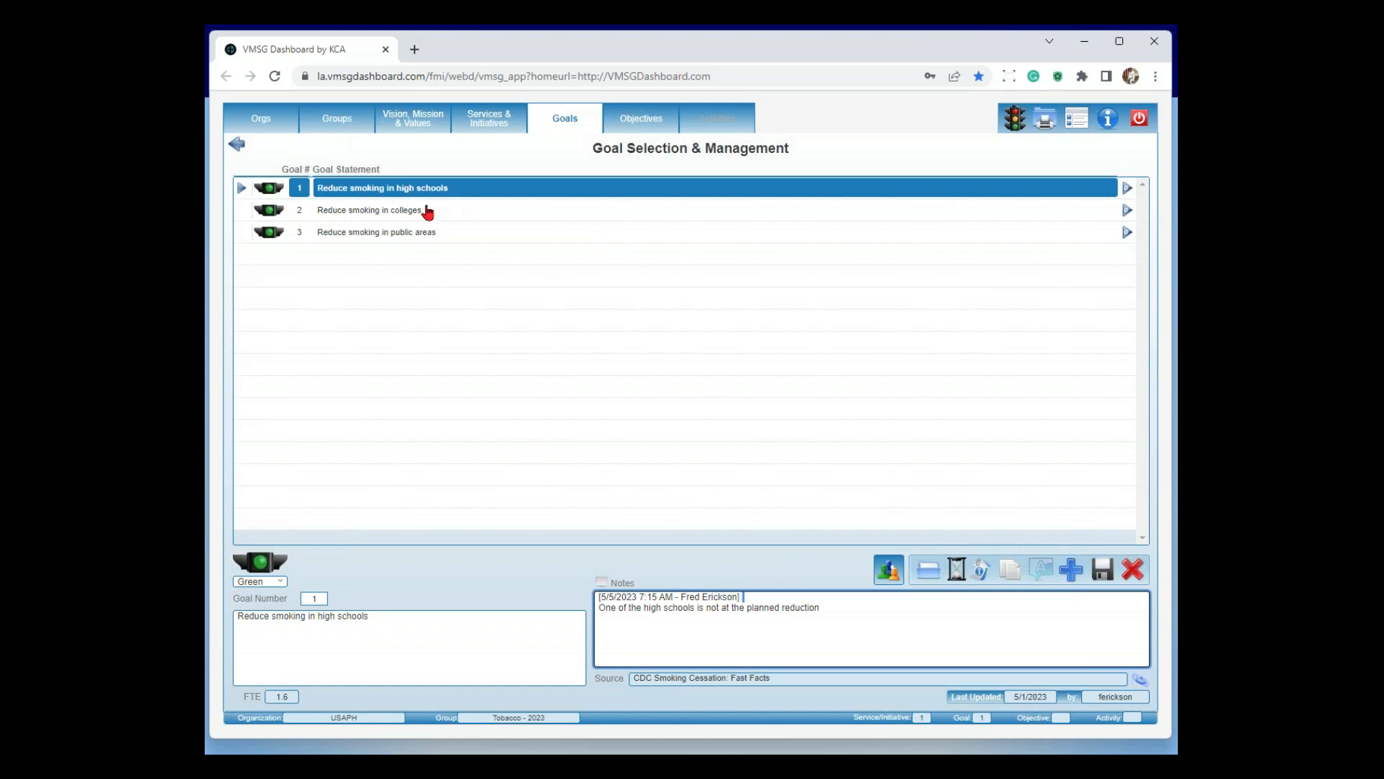
left_click(424, 212)
left_click(752, 447)
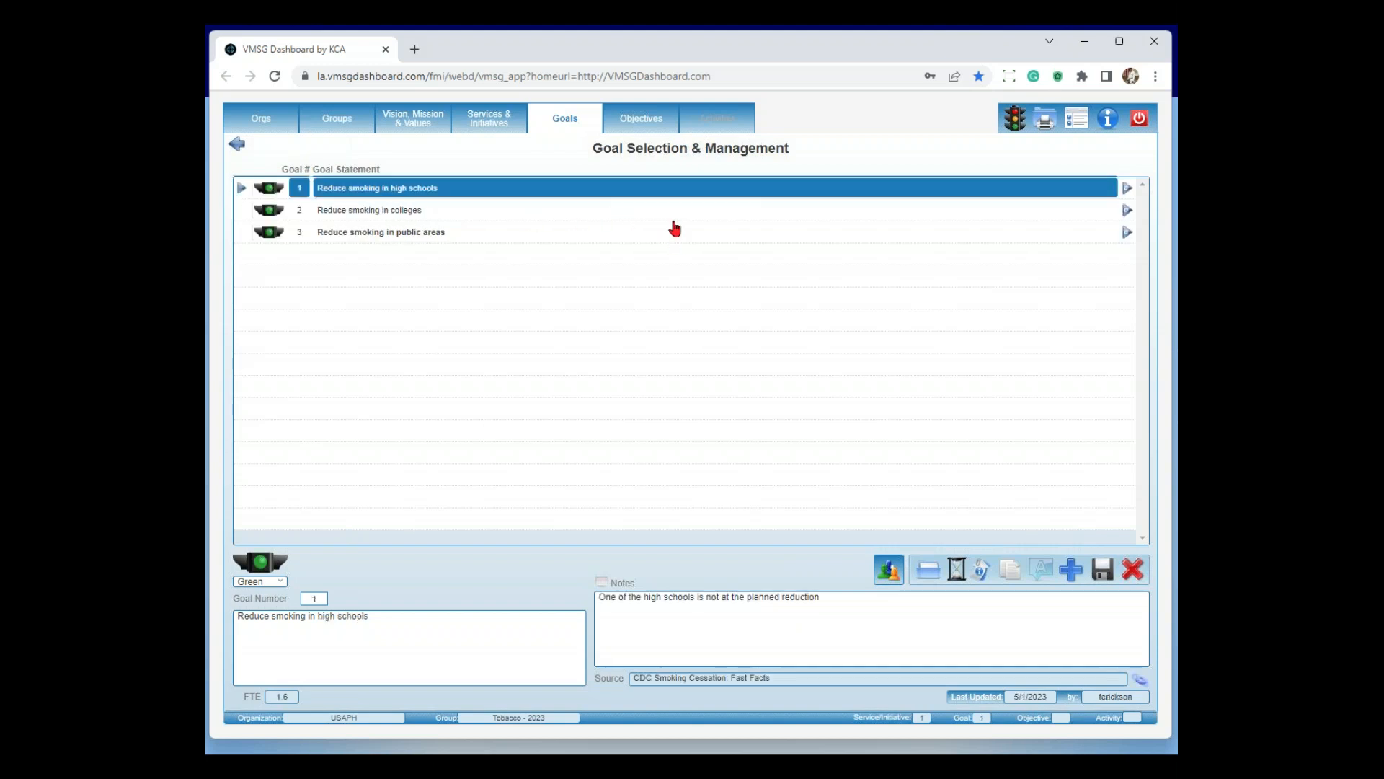
Open the activities of the Wayne High School objective and examine the activity types available for the first activity
left_click(653, 123)
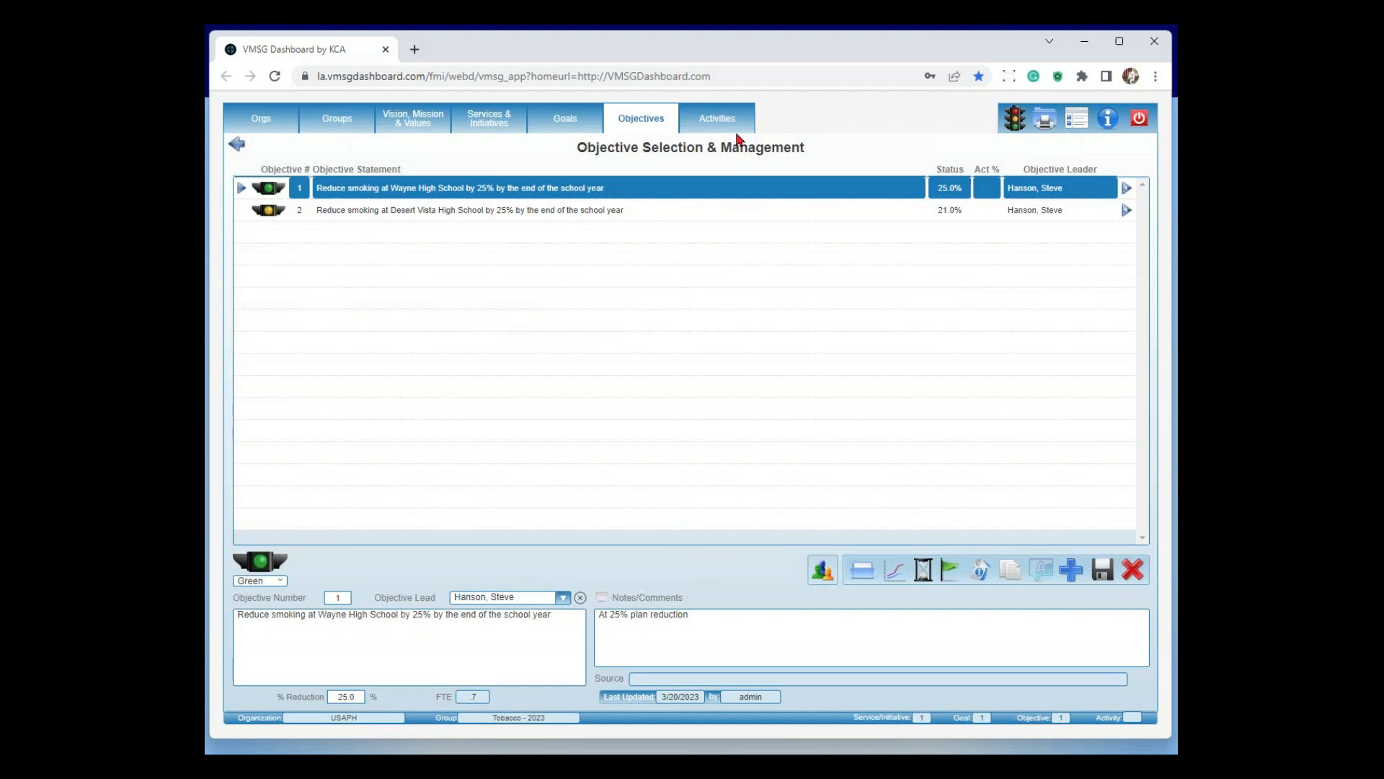
left_click(728, 120)
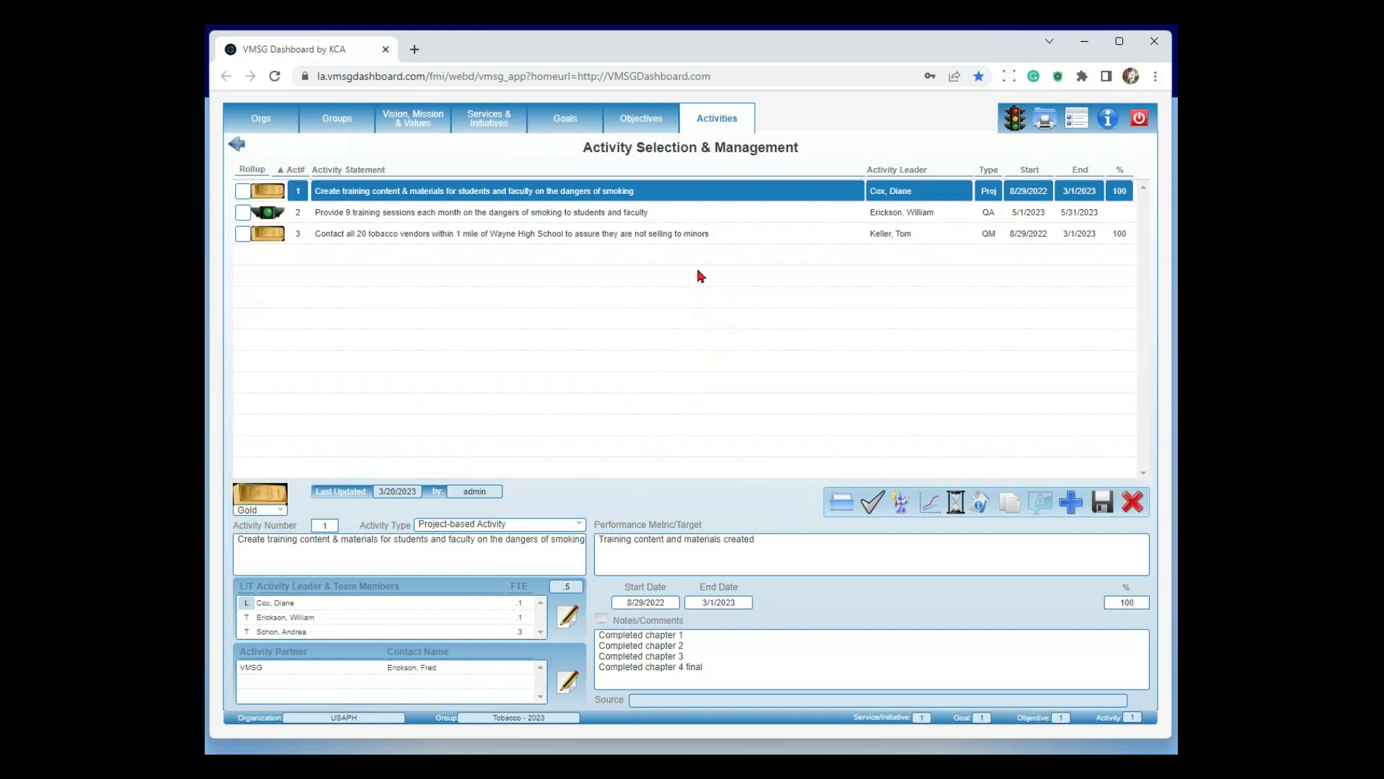
left_click(581, 526)
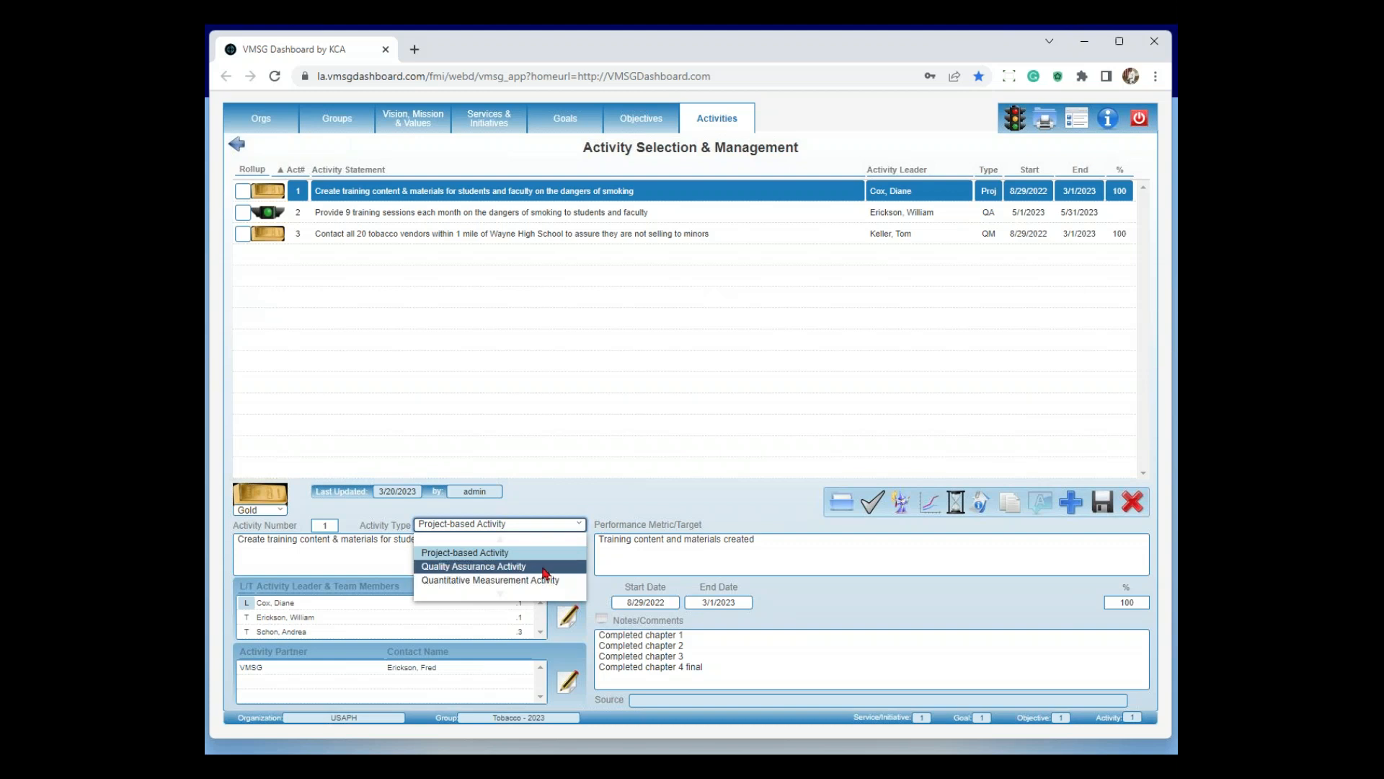
left_click(565, 504)
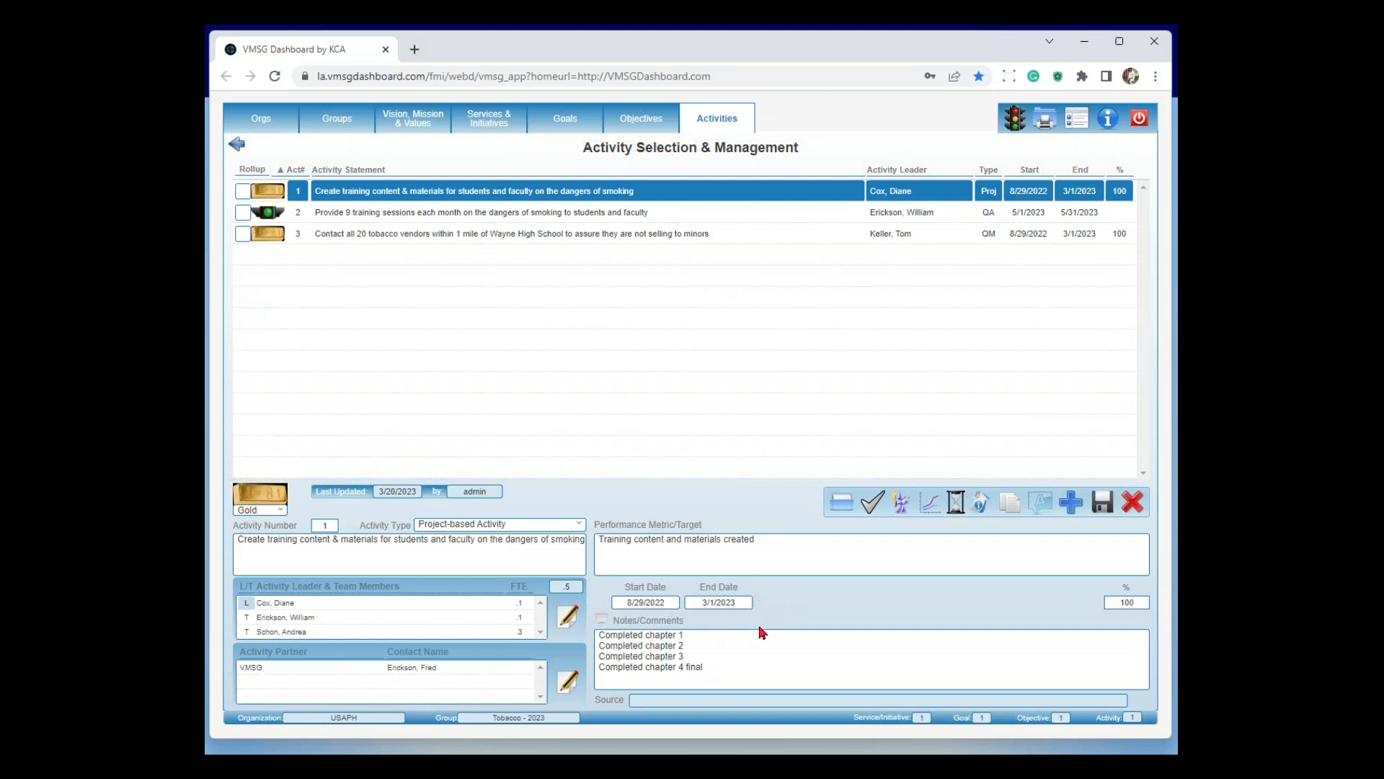
Examine the first activity's leader, team and FTE assignments across all groups, and return without saving
left_click(647, 602)
left_click(568, 624)
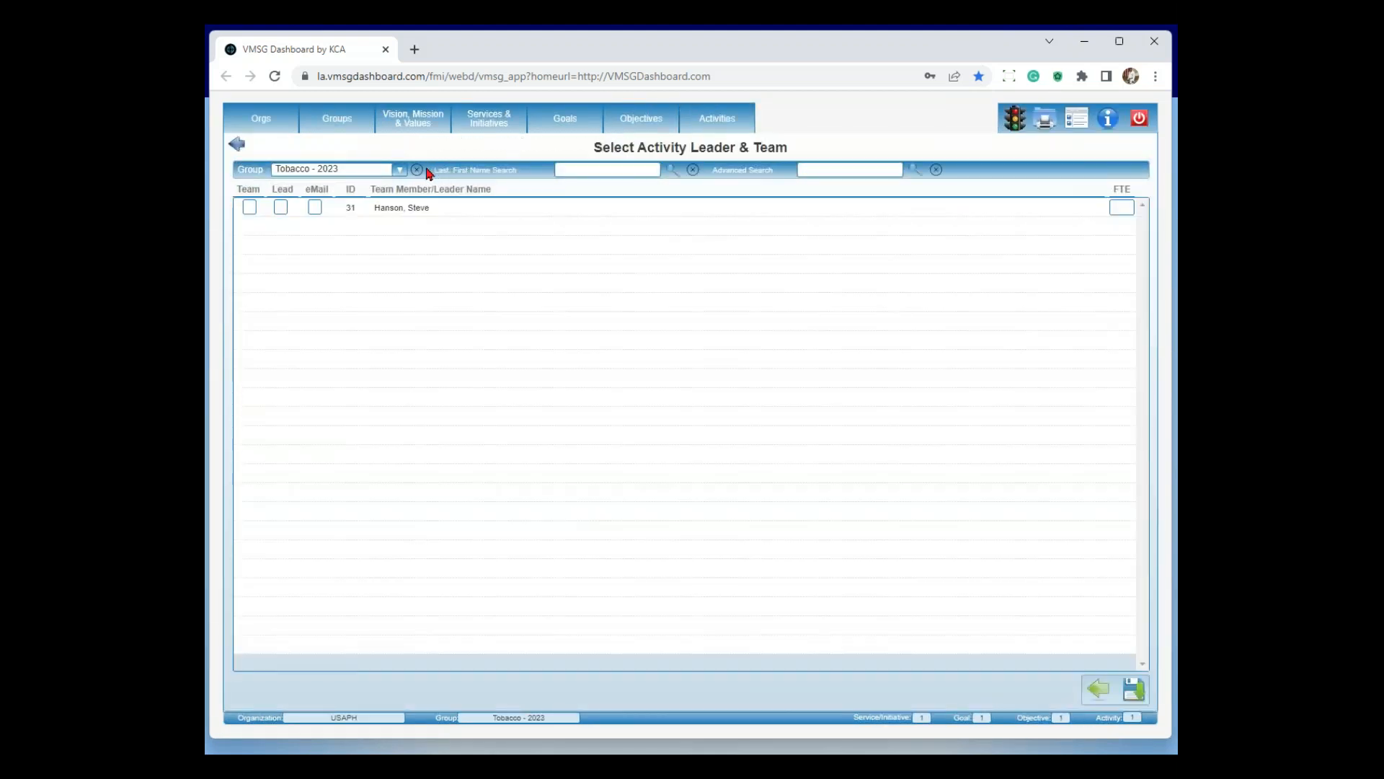
left_click(416, 169)
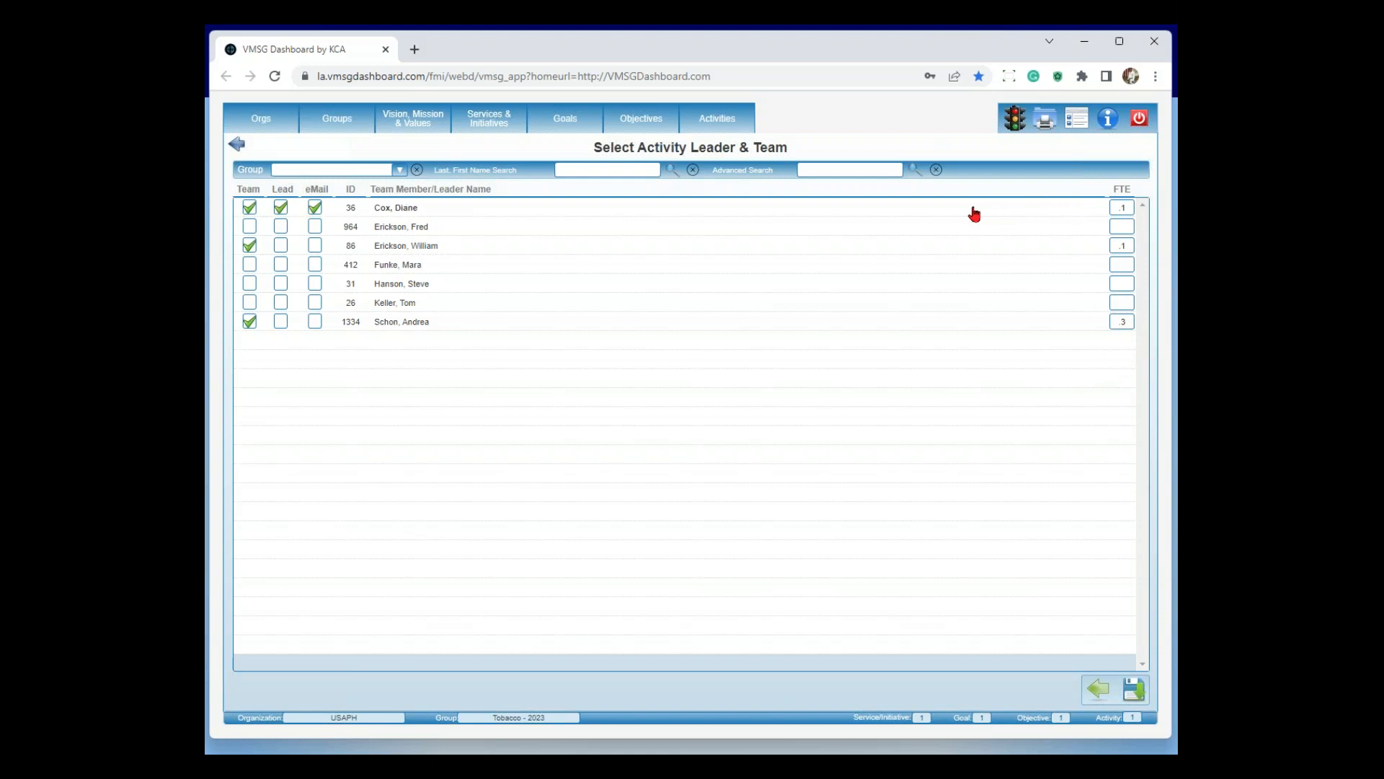
left_click(1101, 690)
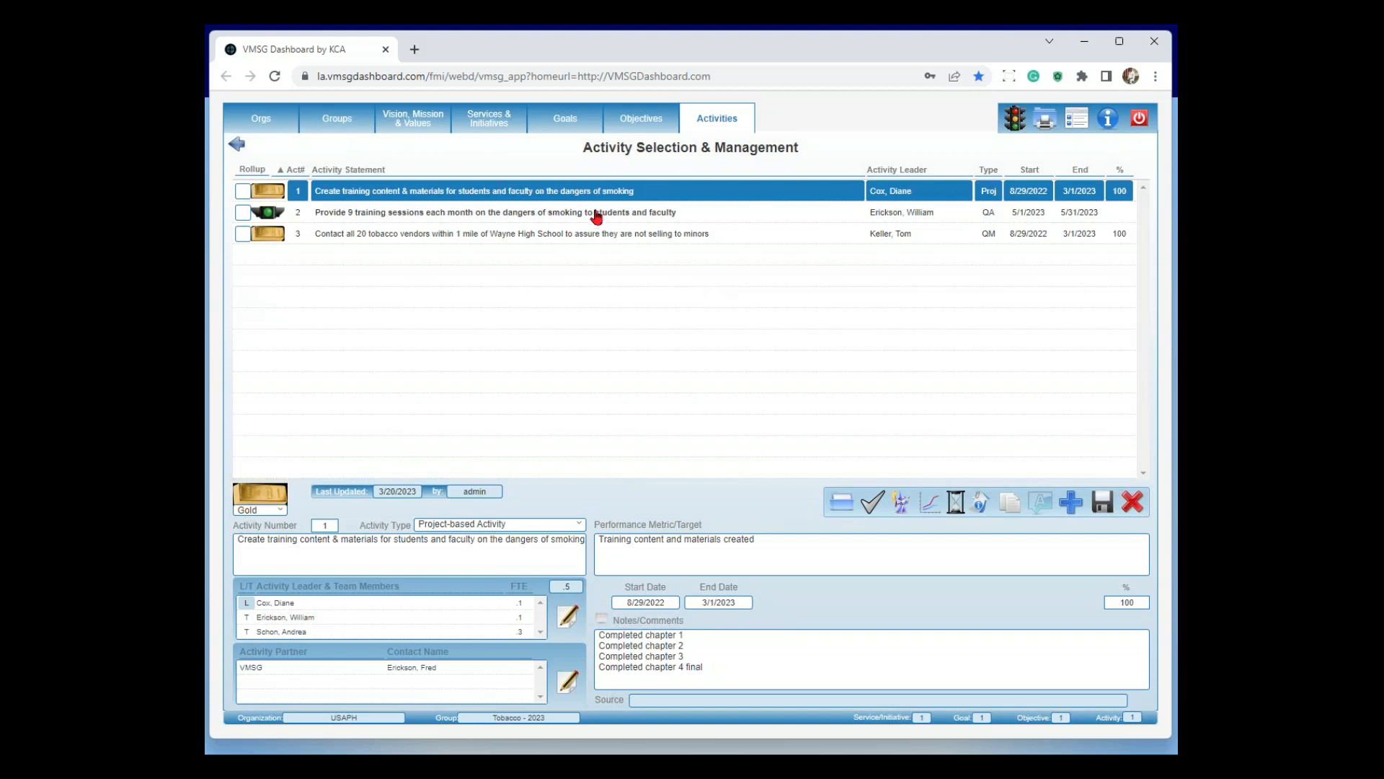
Examine the first activity's partner list and the contacts of the VMSG Dashboard partner, and return without saving
left_click(651, 128)
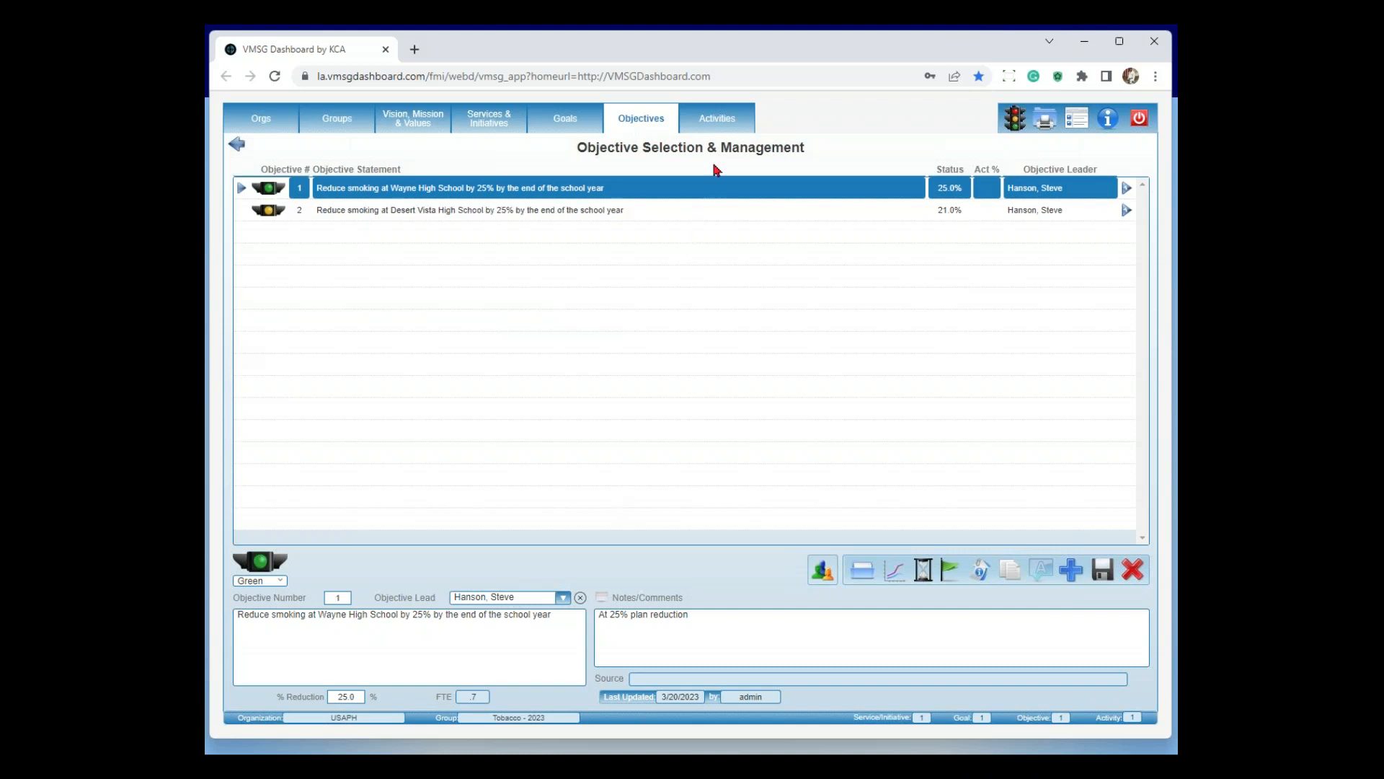
left_click(723, 128)
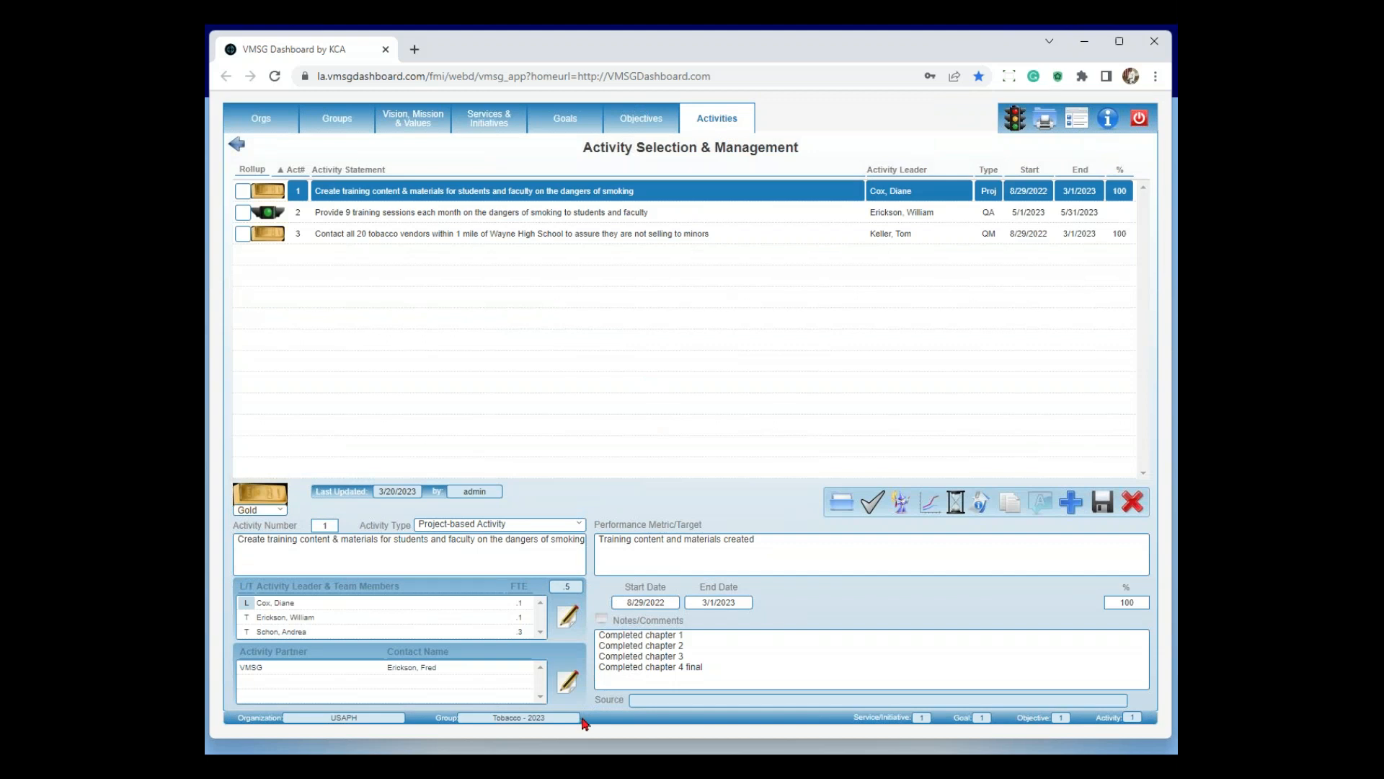
left_click(571, 684)
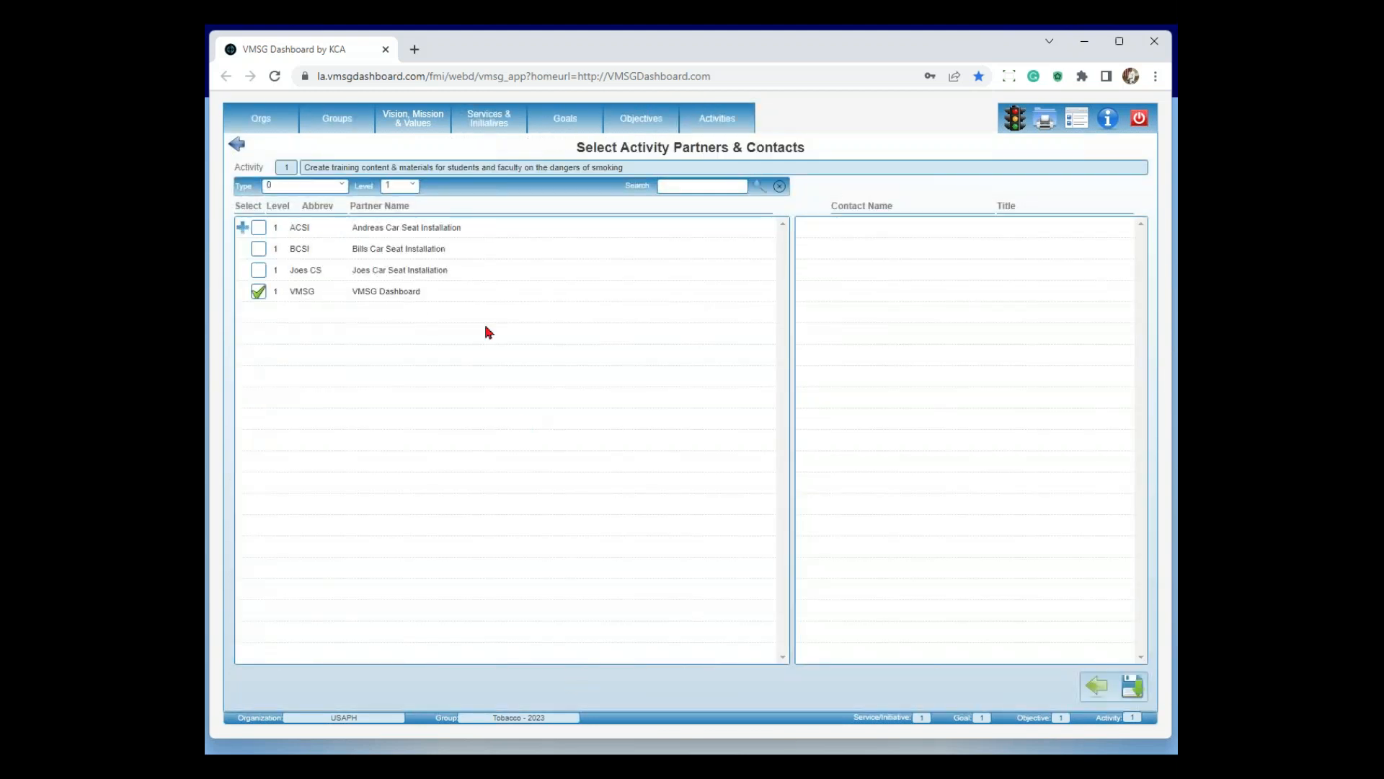
left_click(422, 302)
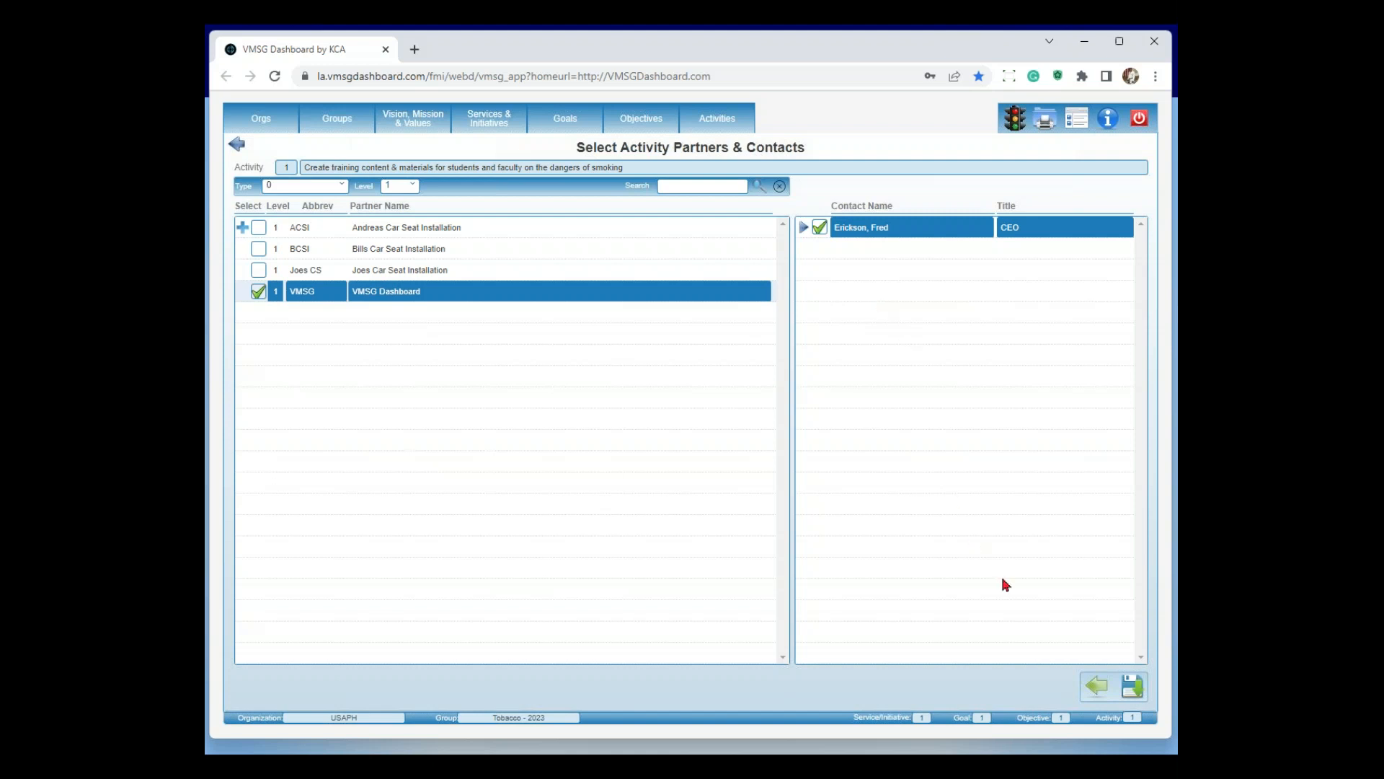
left_click(1097, 681)
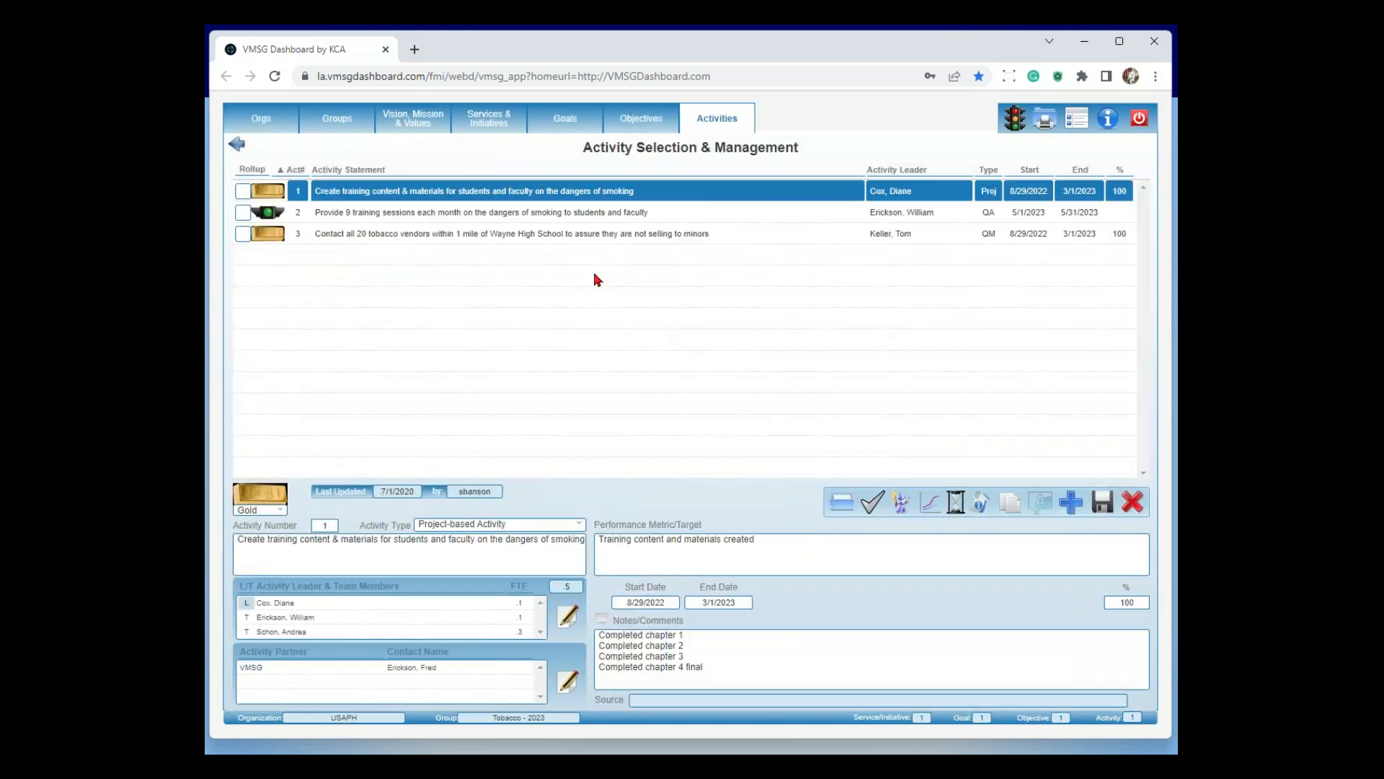
Examine the Quality Assurance Activity Wizard settings and frequency options of the activity for 9 monthly training sessions
left_click(492, 216)
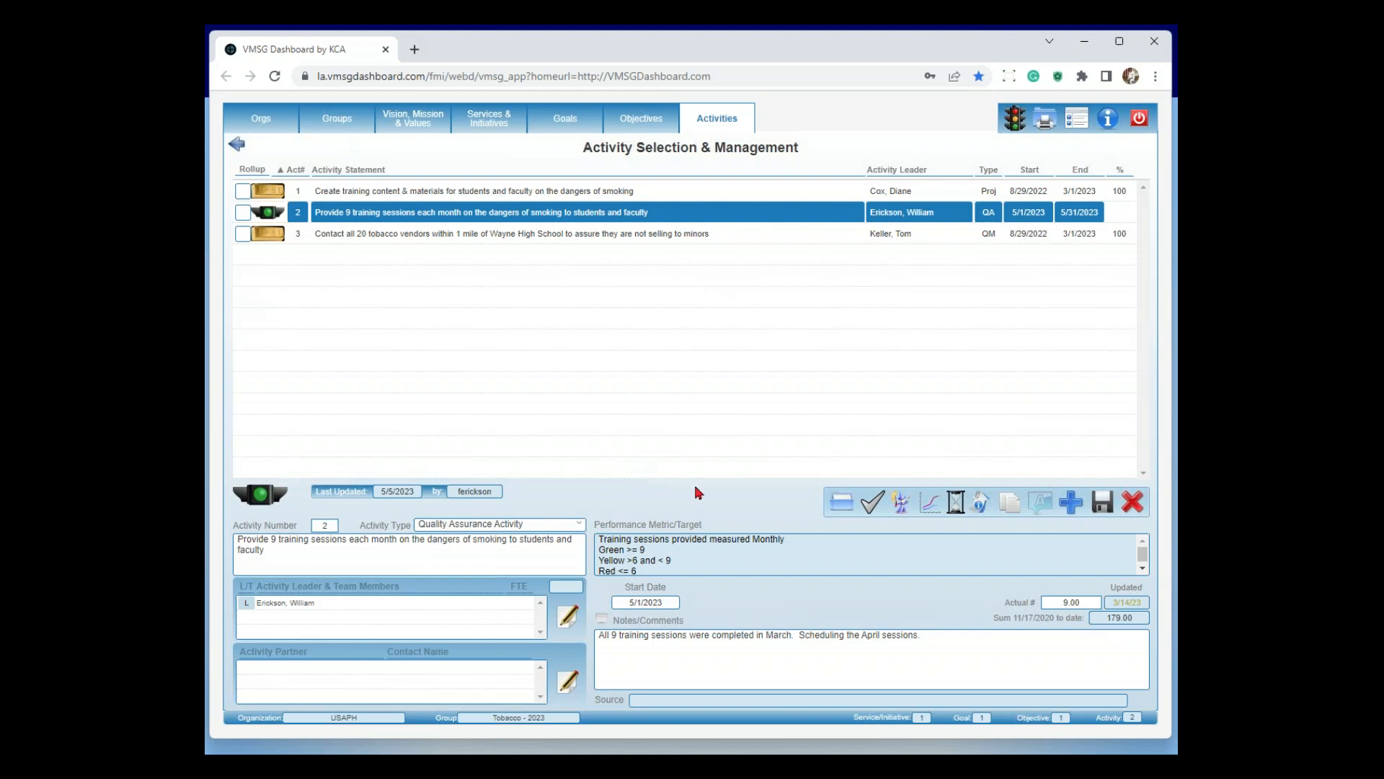
left_click(901, 506)
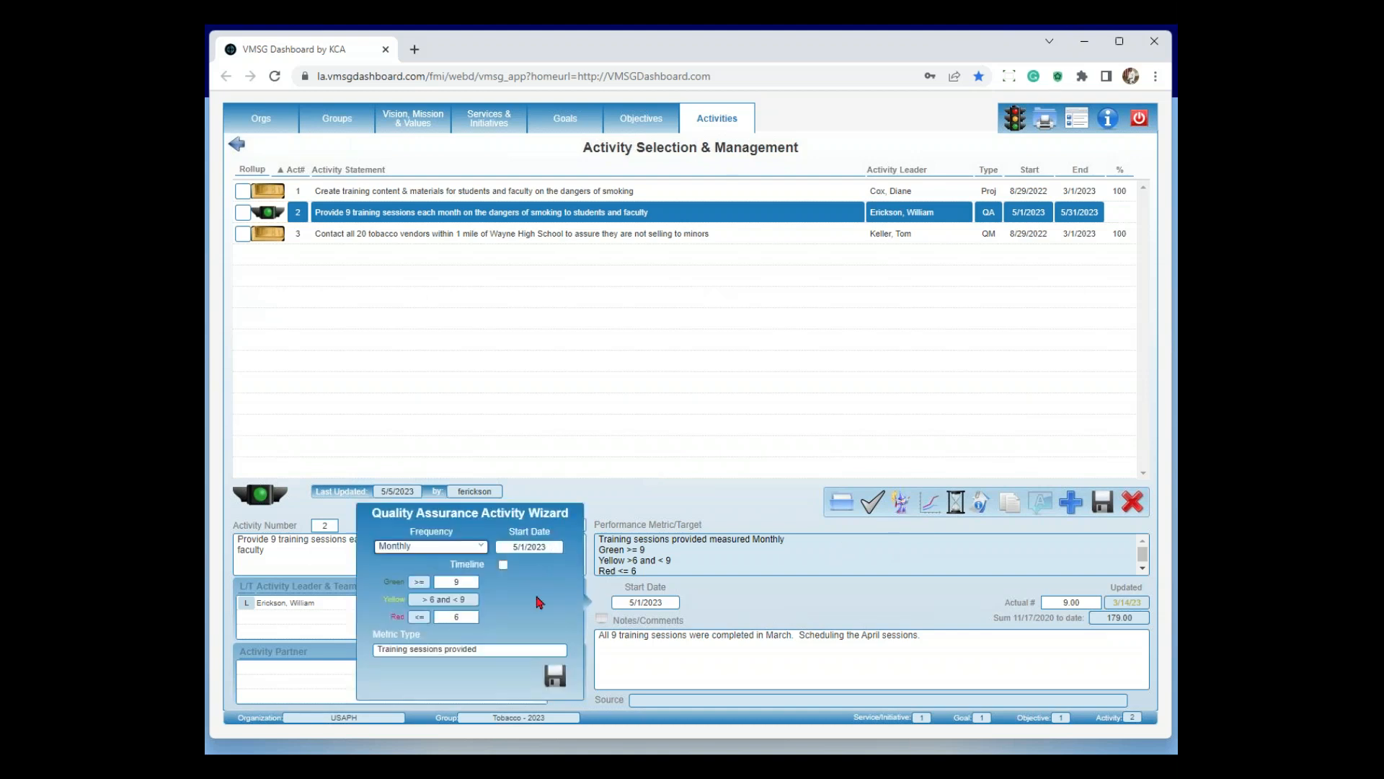
left_click(481, 548)
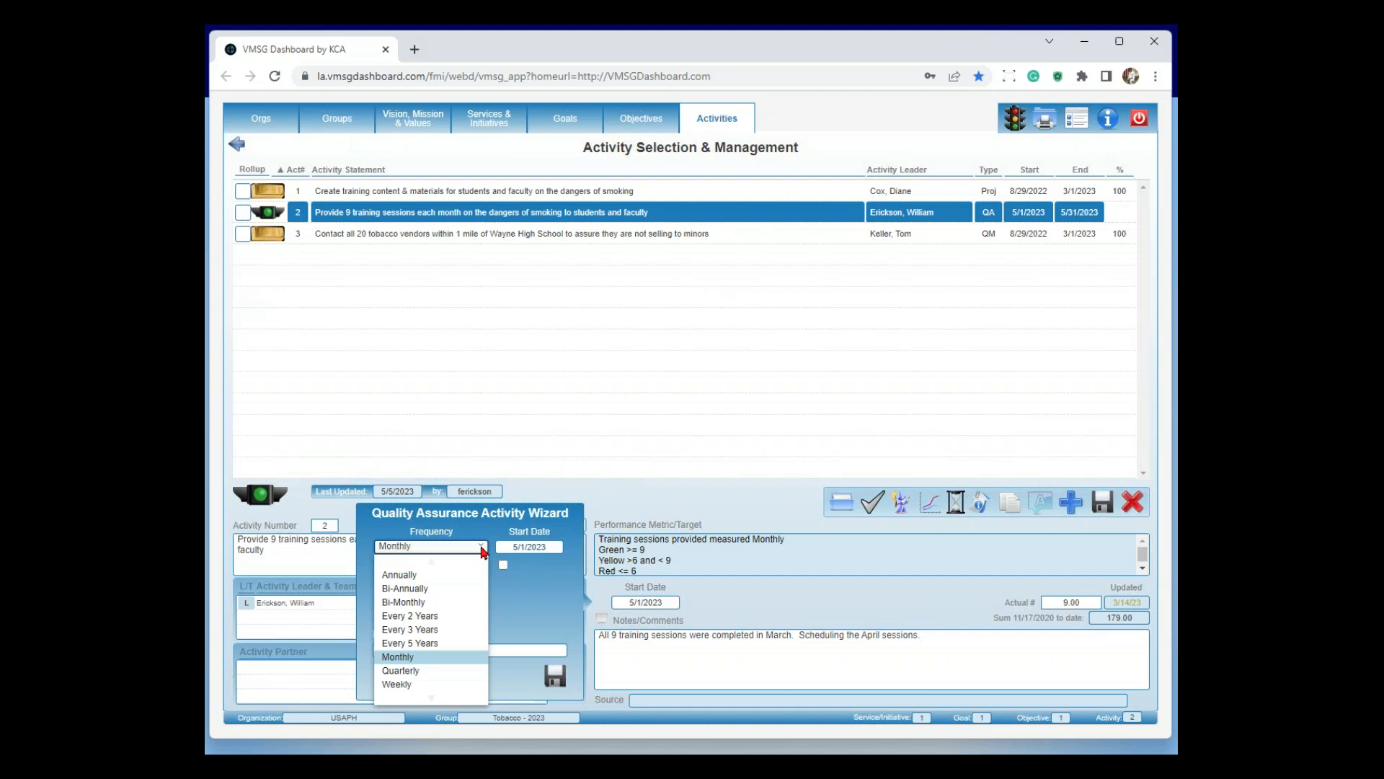
left_click(548, 597)
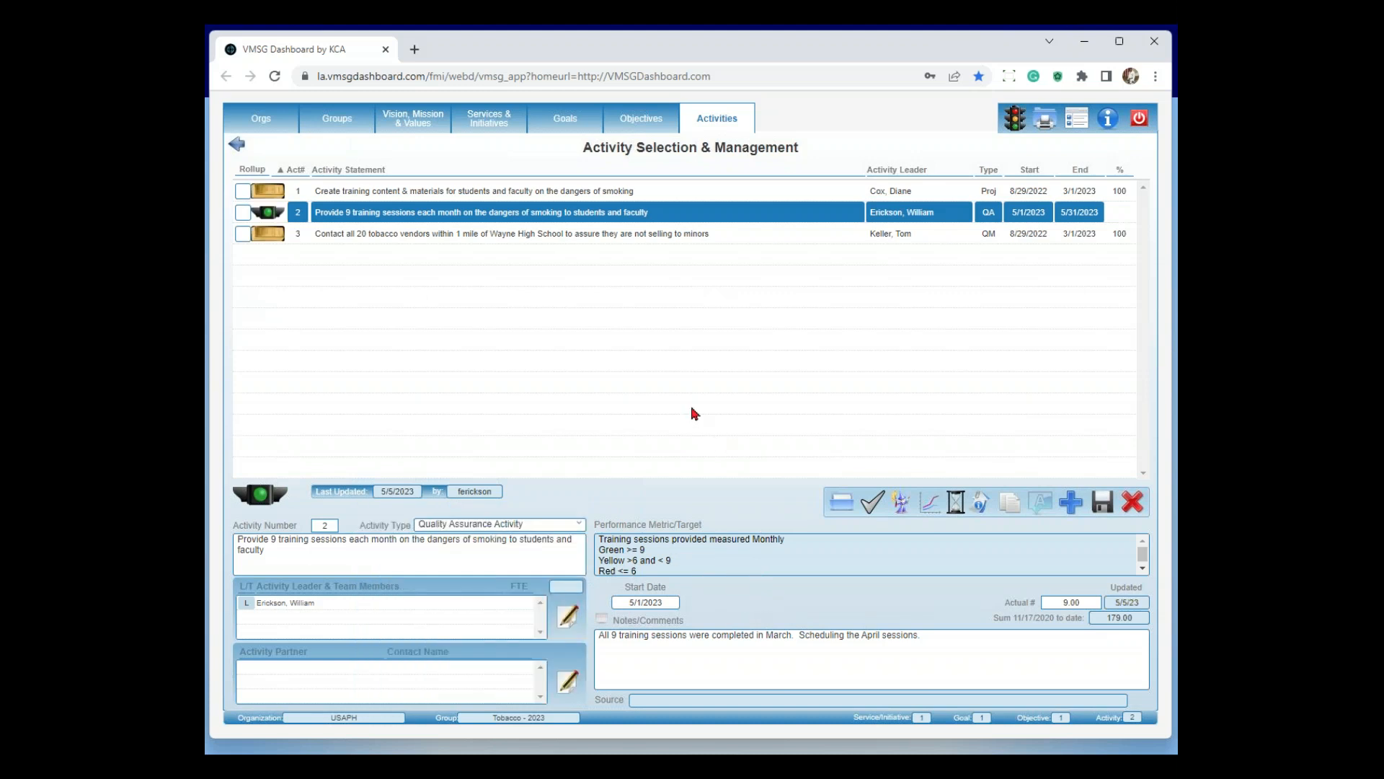
Open the activity about contacting 20 tobacco vendors, discarding unsaved changes to the training sessions activity
left_click(599, 238)
left_click(752, 447)
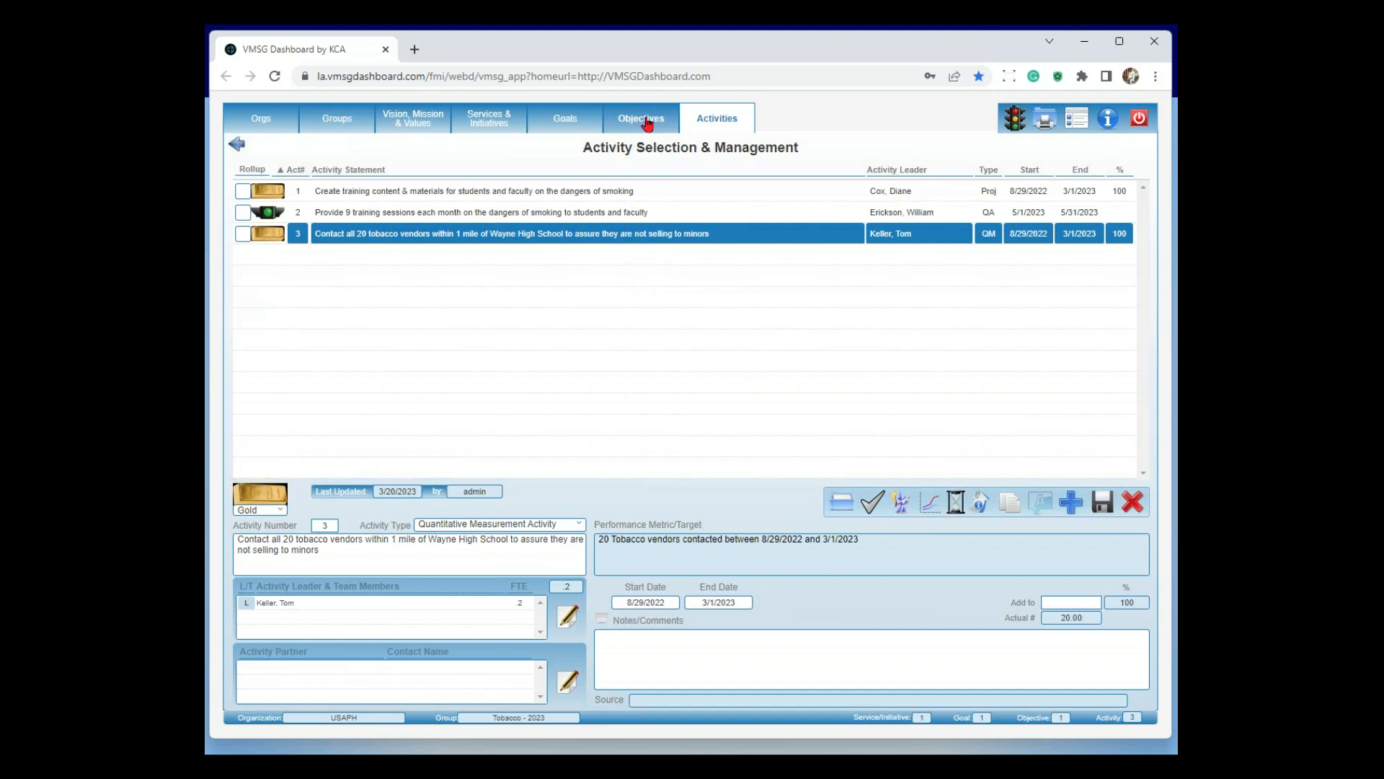
key("alt+Tab")
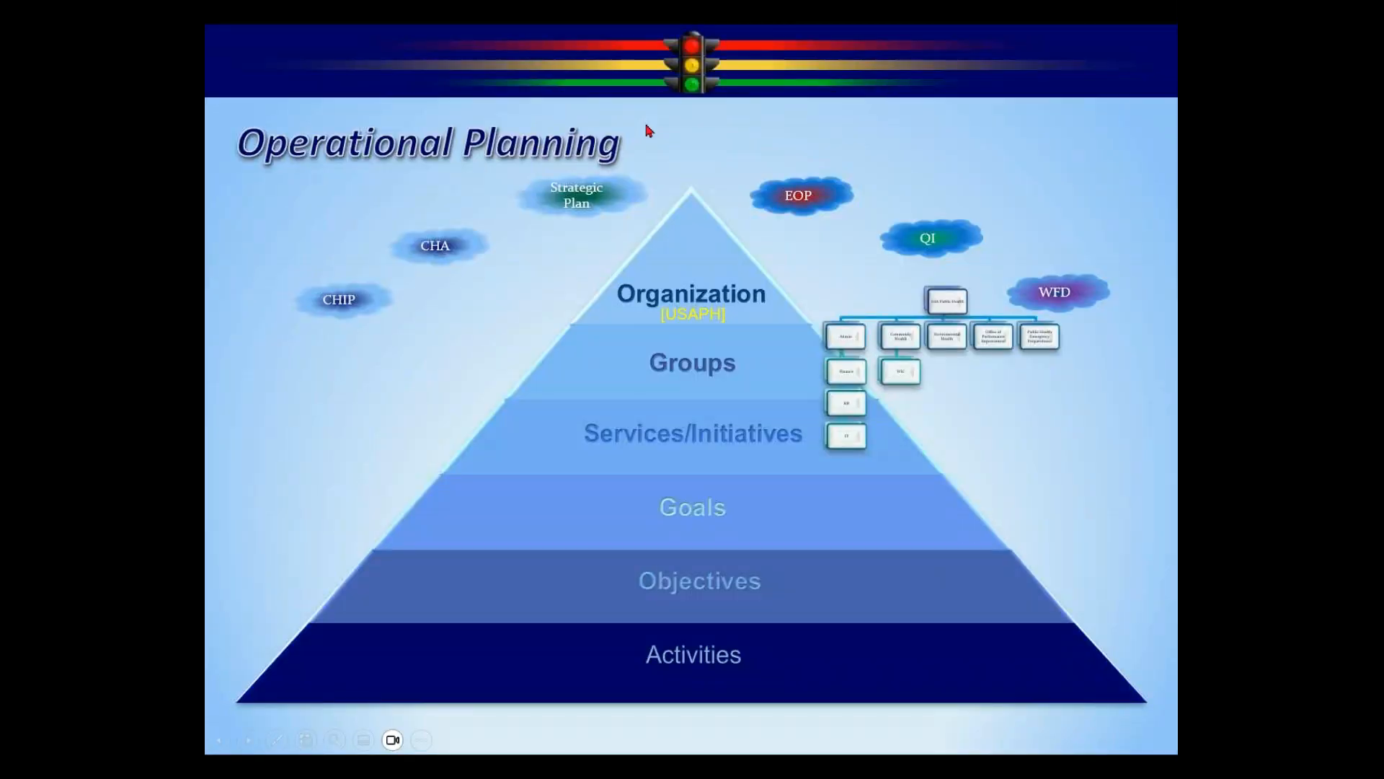
key("Right")
key("Right")
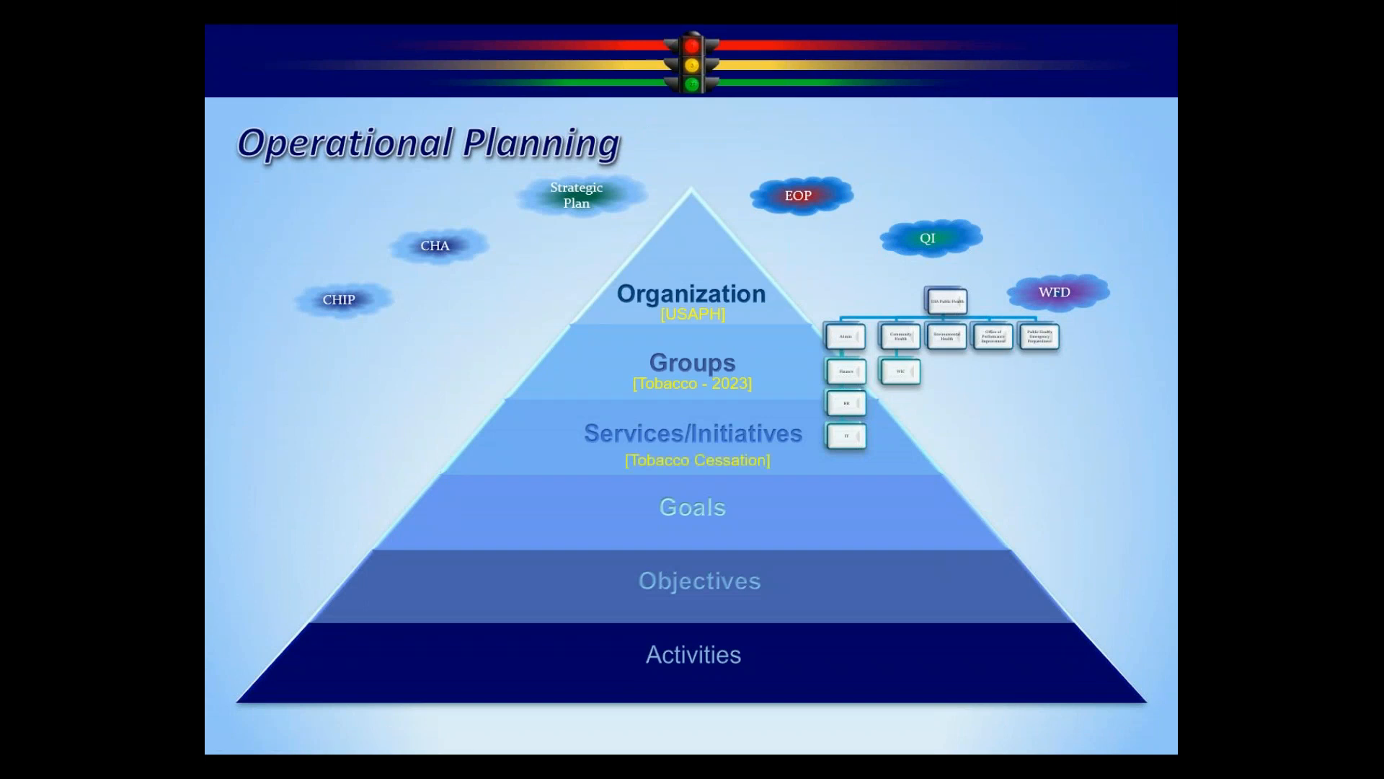
key("Right")
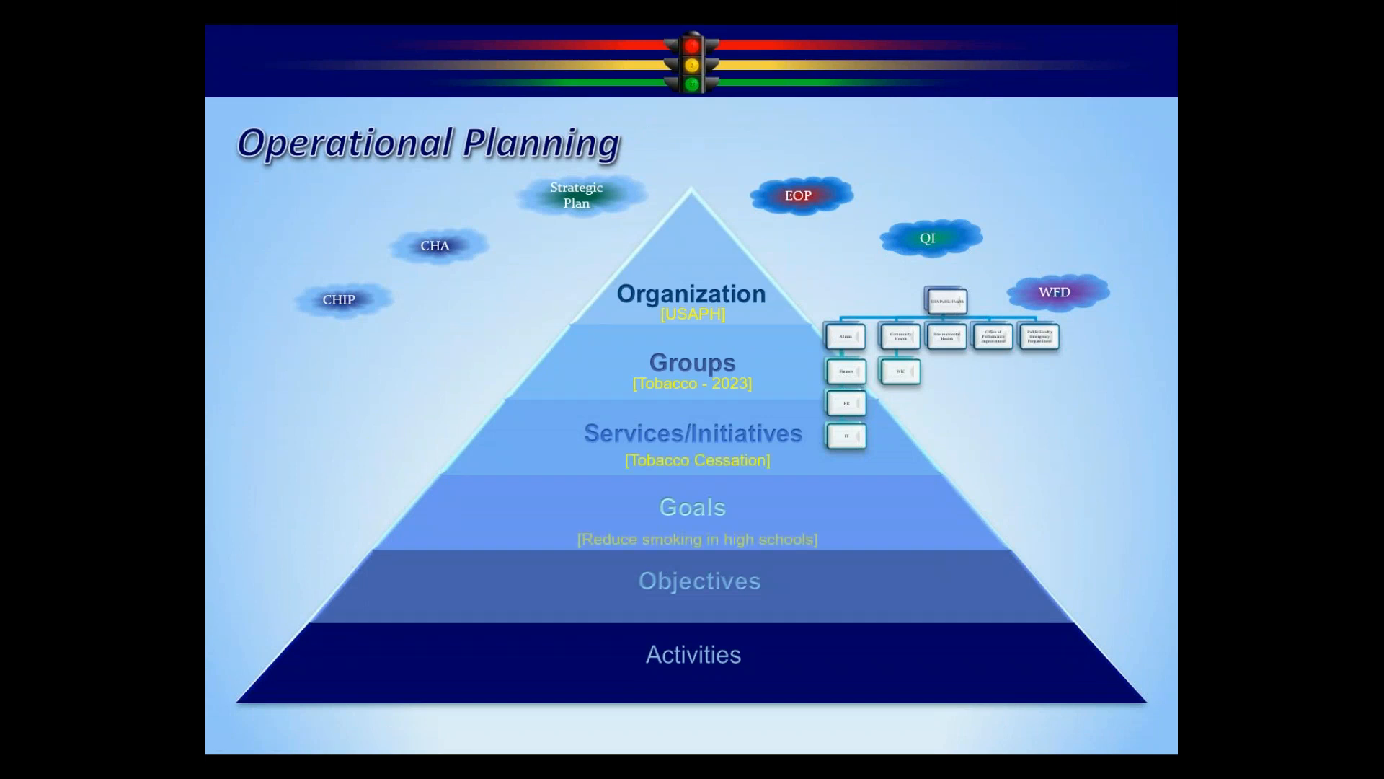
key("Right")
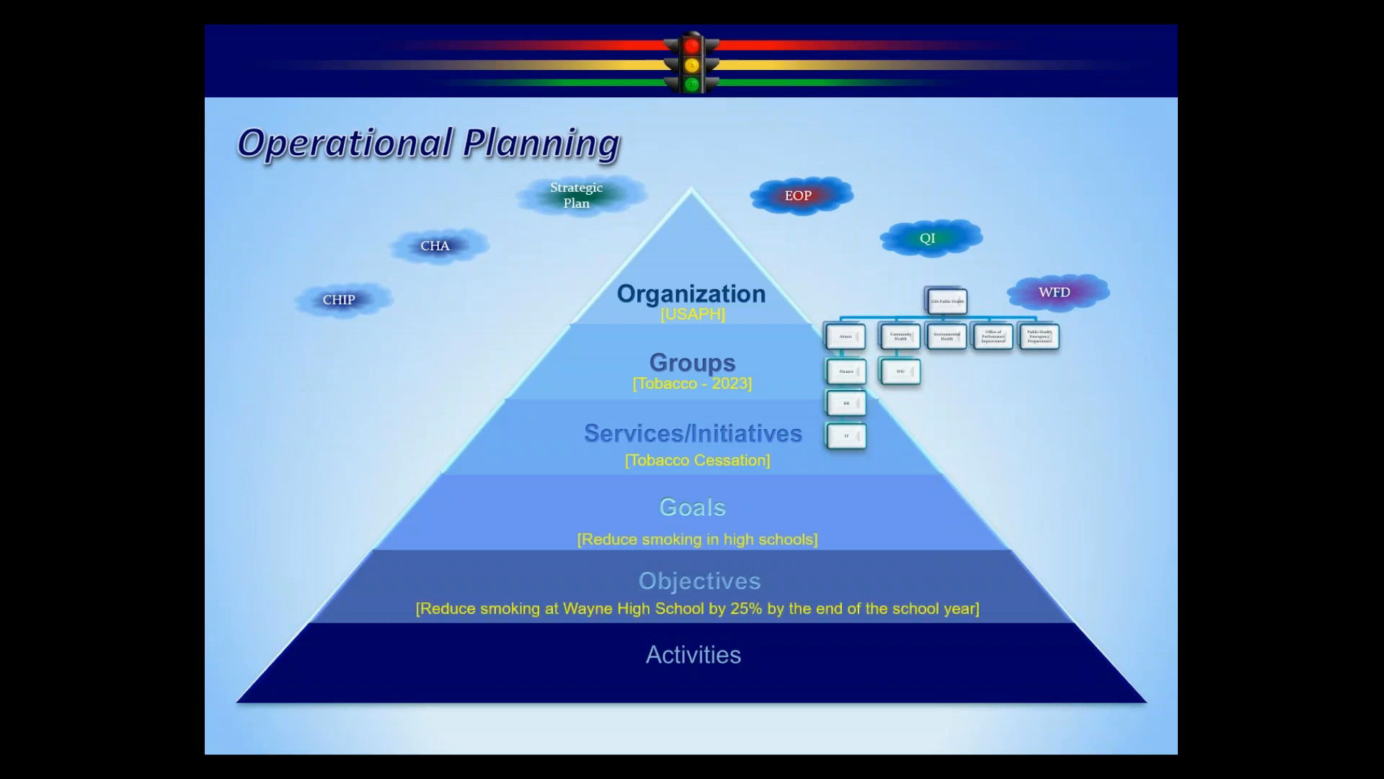
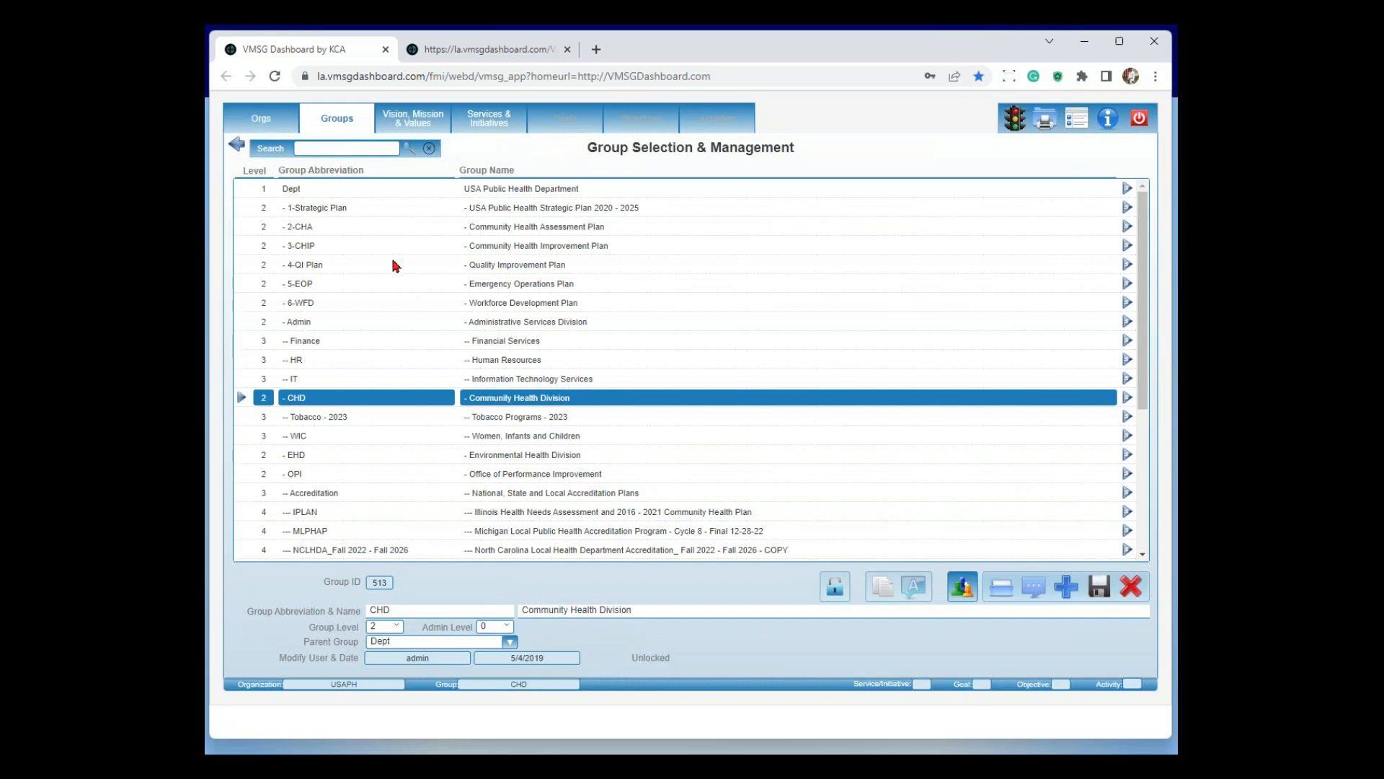
Select the PHAB-Pathways-2022-All group and view the goals under its Accreditation Process service
scroll(392, 261, "down", 2)
scroll(262, 259, "down", 2)
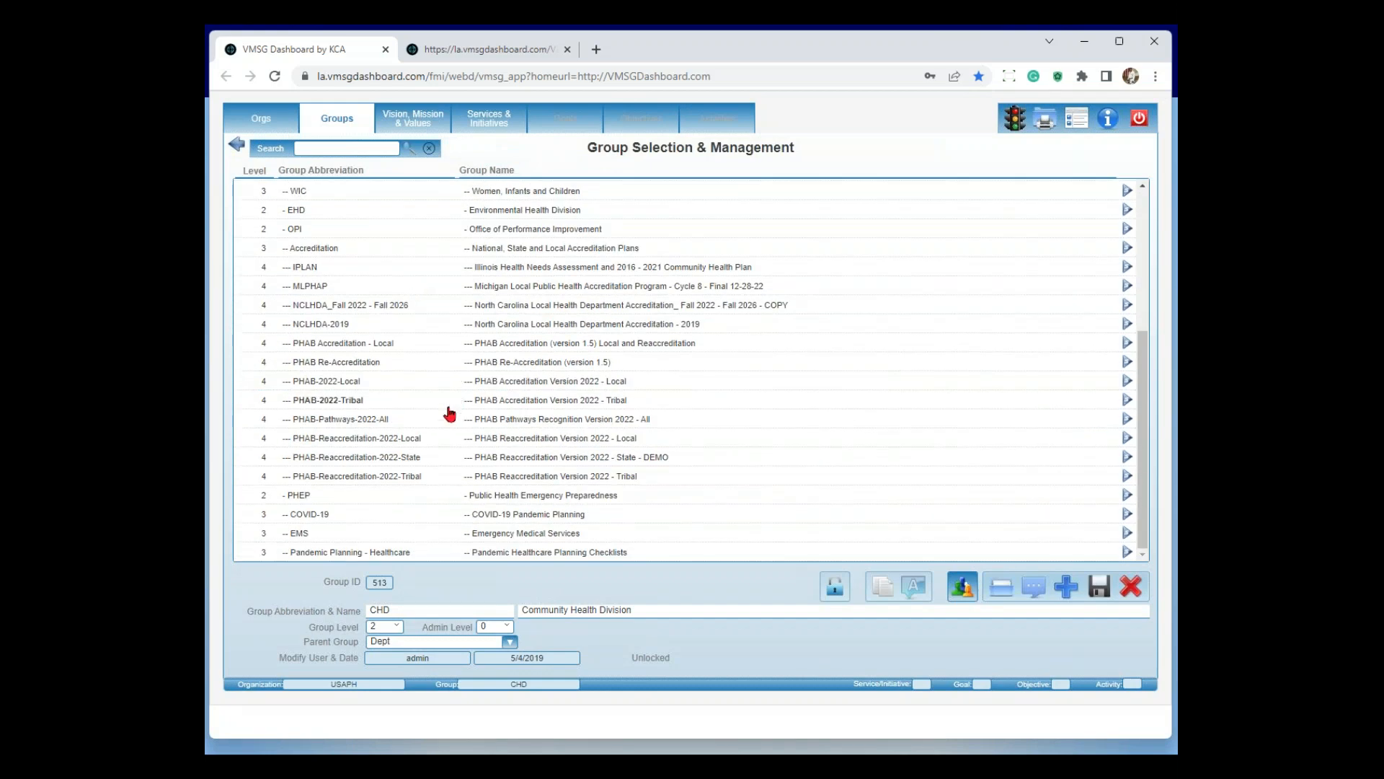
left_click(356, 421)
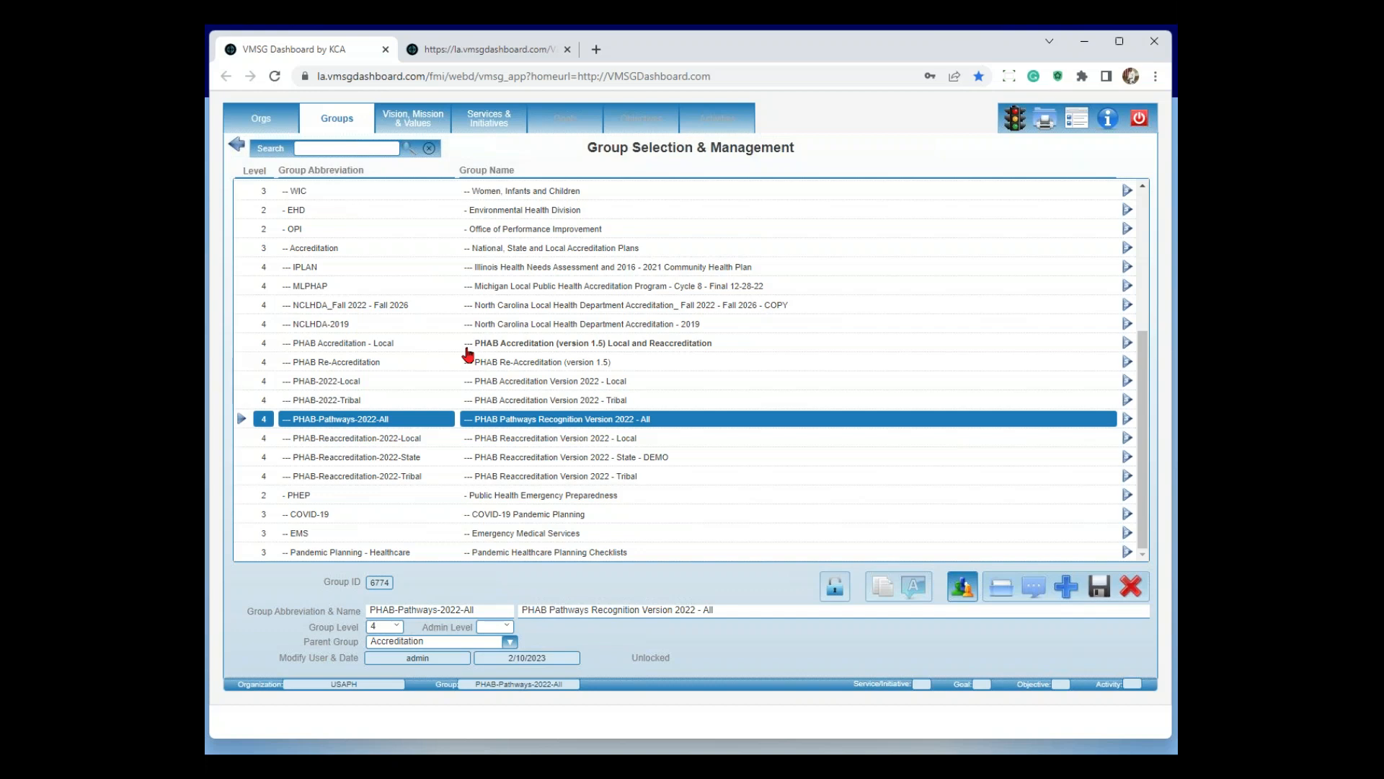
left_click(497, 128)
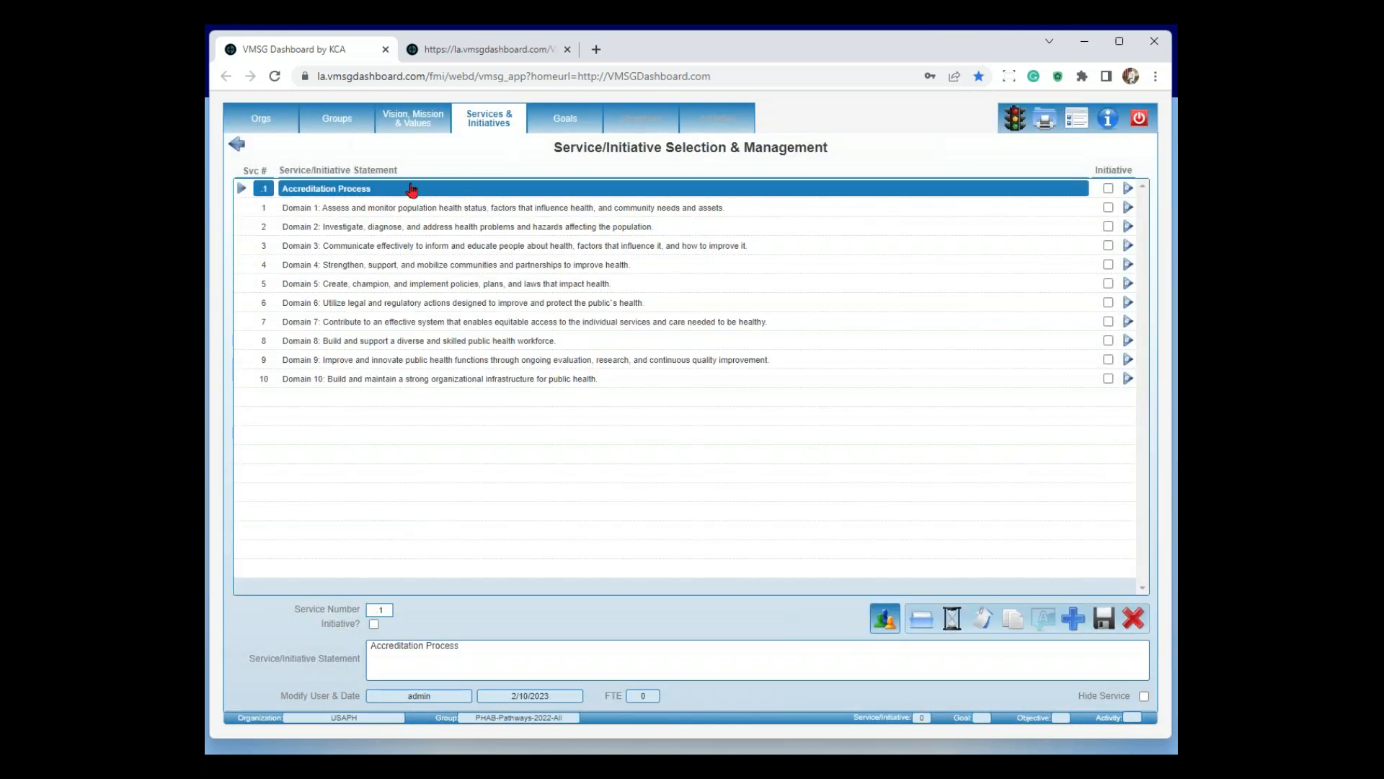
left_click(566, 126)
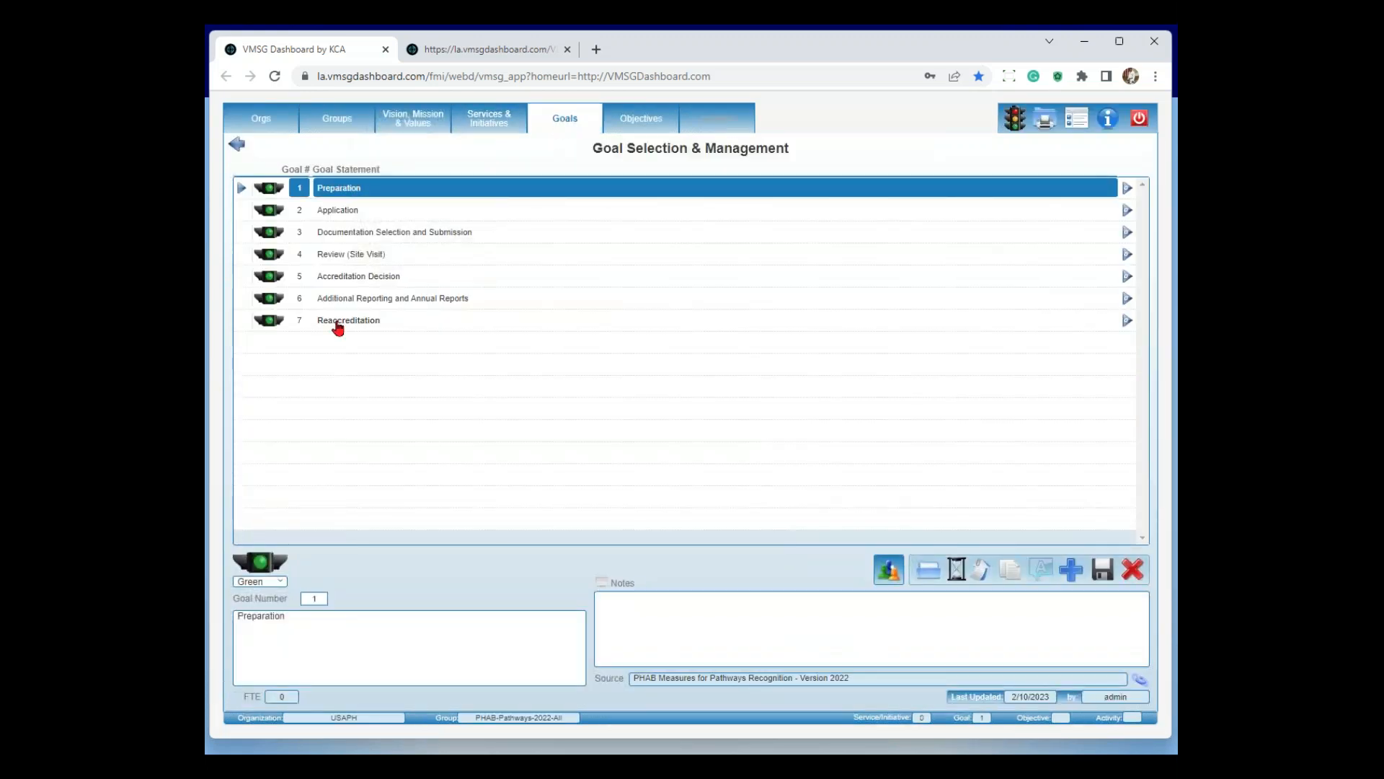
View the goals of Domain 1, check the source document linked to Standard 1.1, and return to the dashboard
left_click(503, 128)
left_click(464, 209)
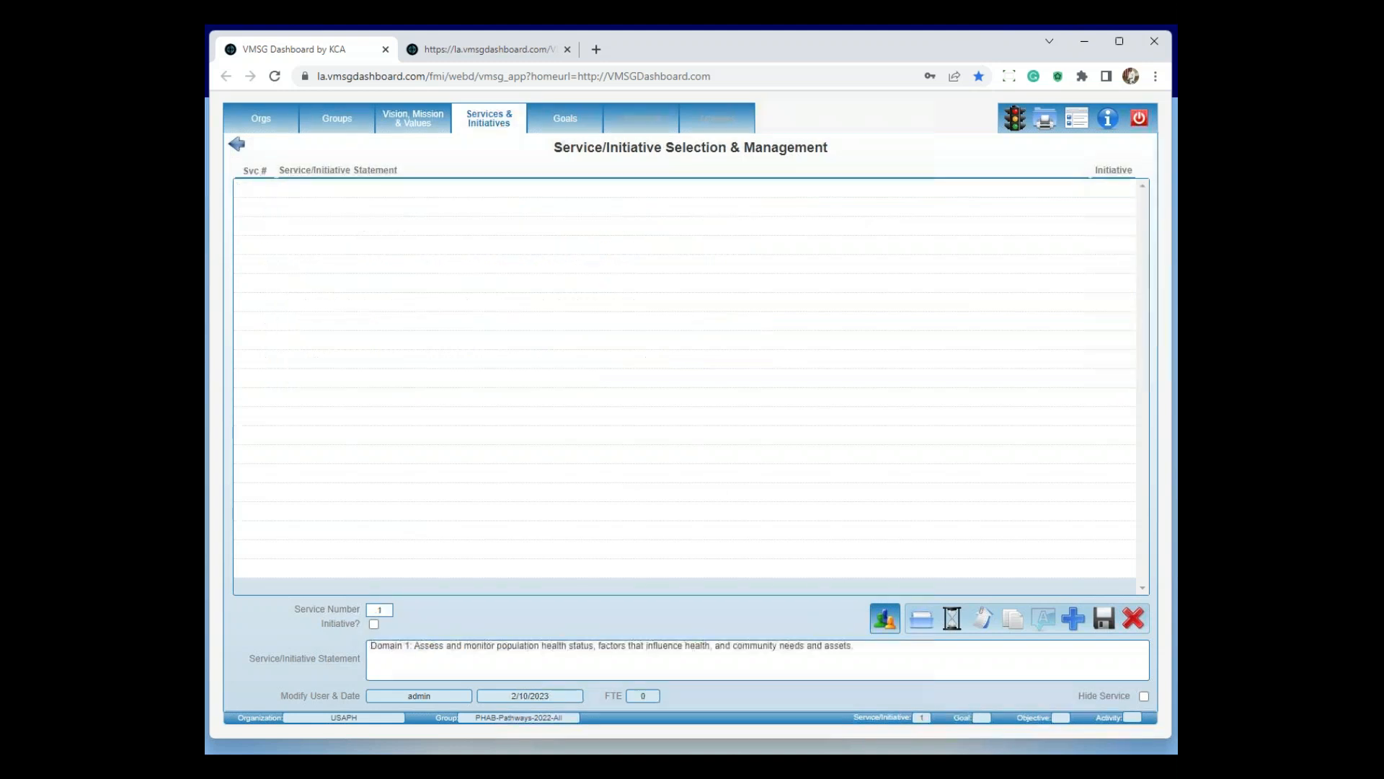
left_click(568, 121)
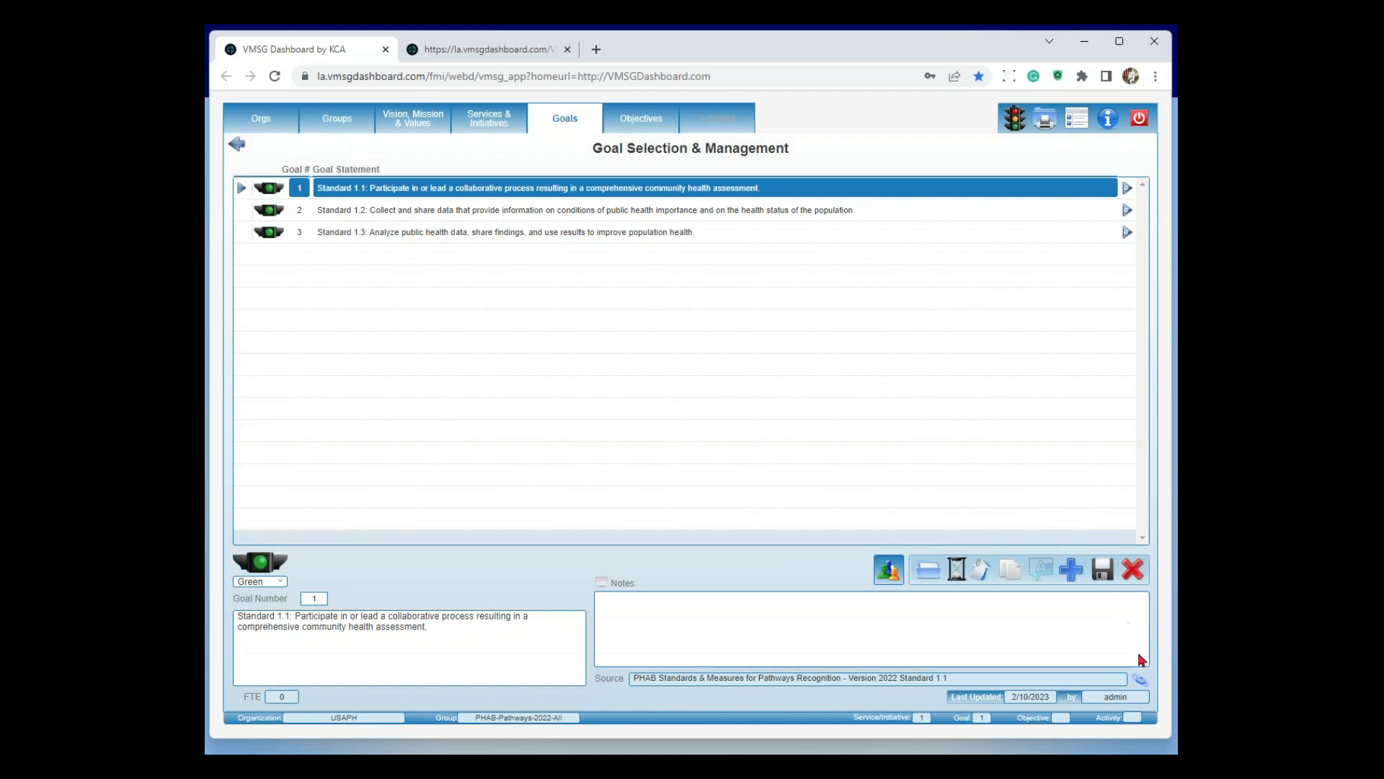
left_click(1142, 676)
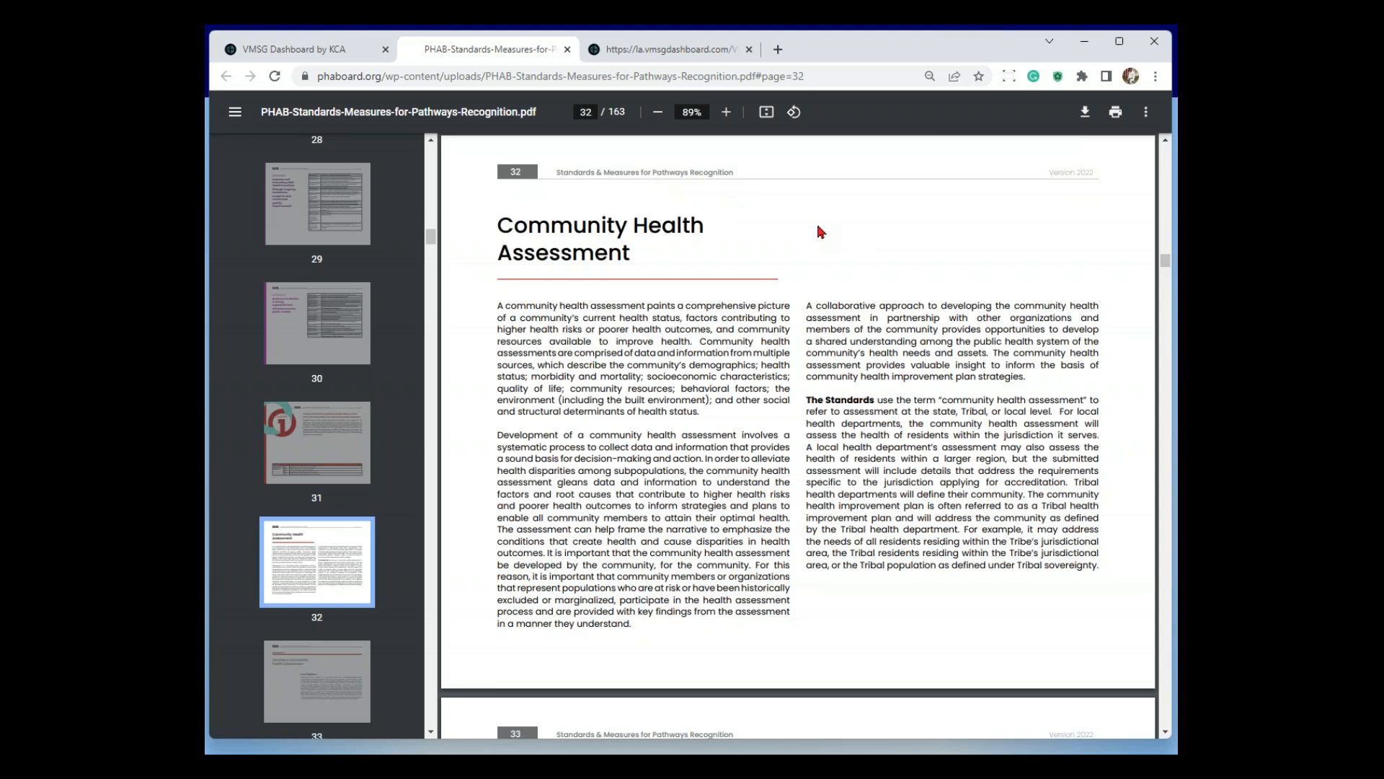
left_click(357, 52)
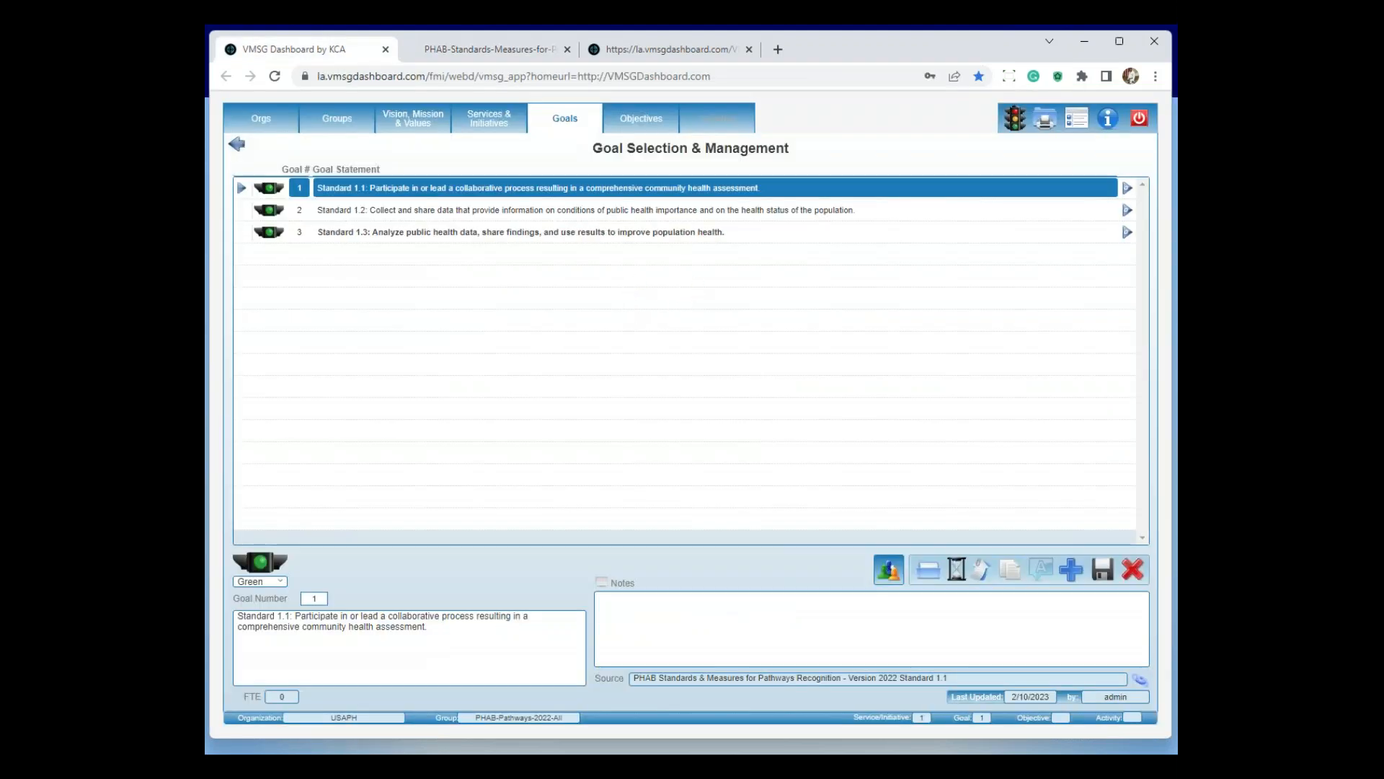
Go through Measure 1.1.1 under Standard 1.1 to its activities and open the documents attached to the first activity
left_click(653, 129)
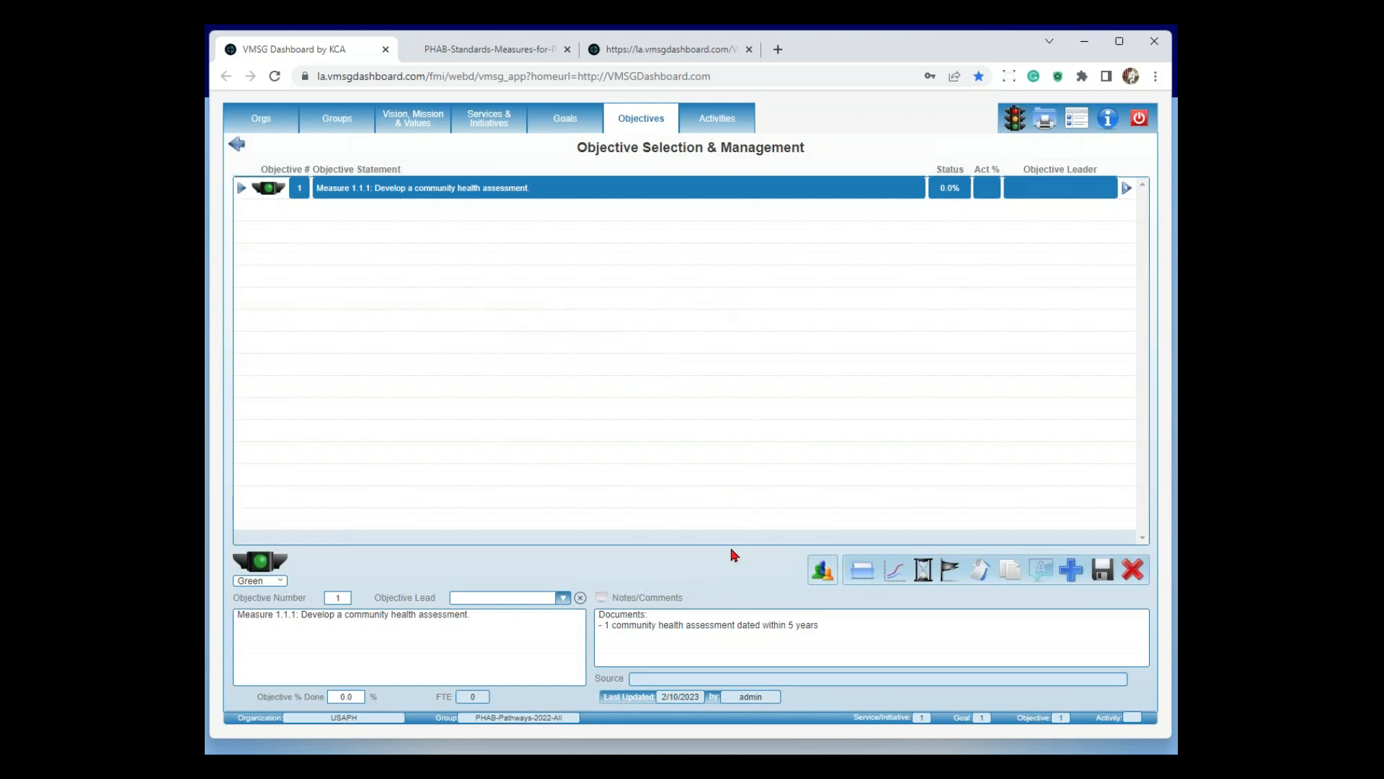
left_click(732, 126)
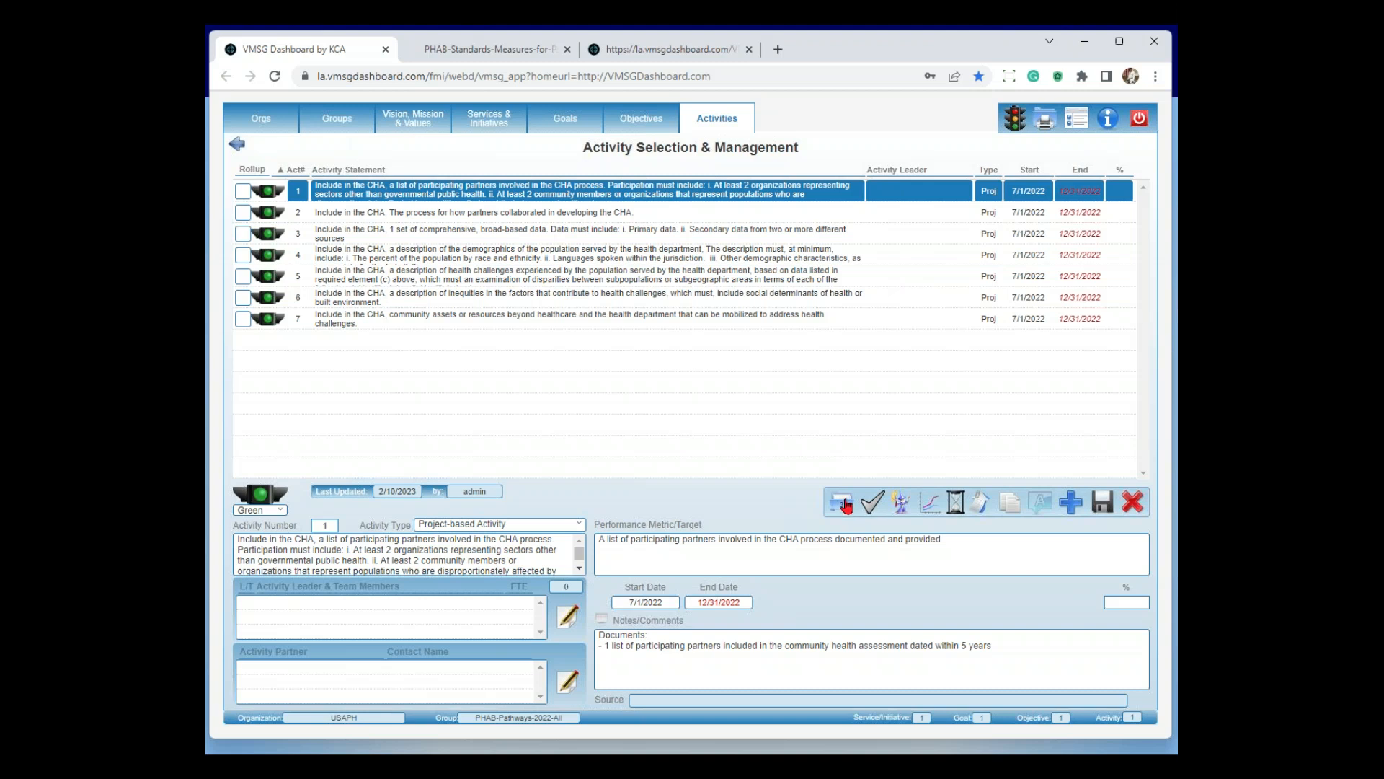
left_click(845, 505)
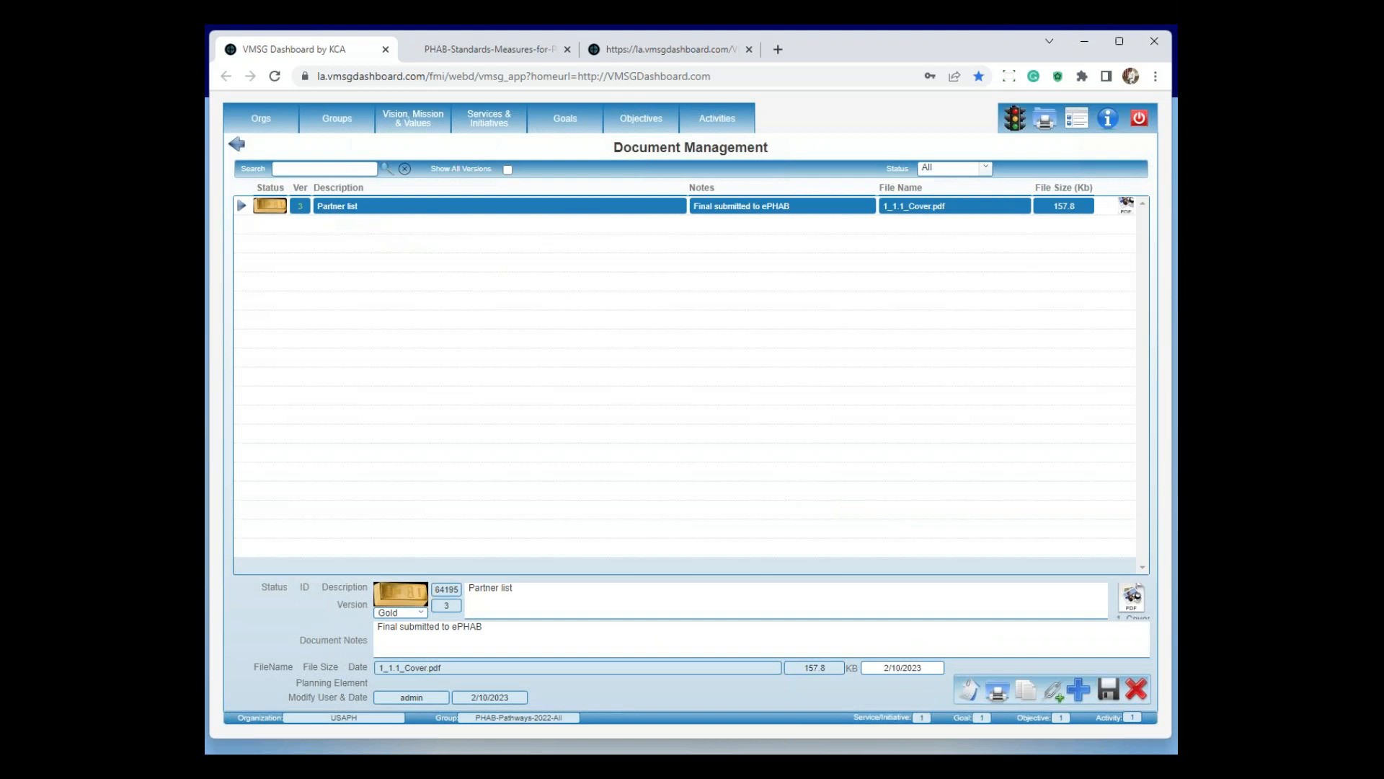
Examine all versions of the Partner list document, hide the older versions again, and return to the group's list of services
left_click(507, 170)
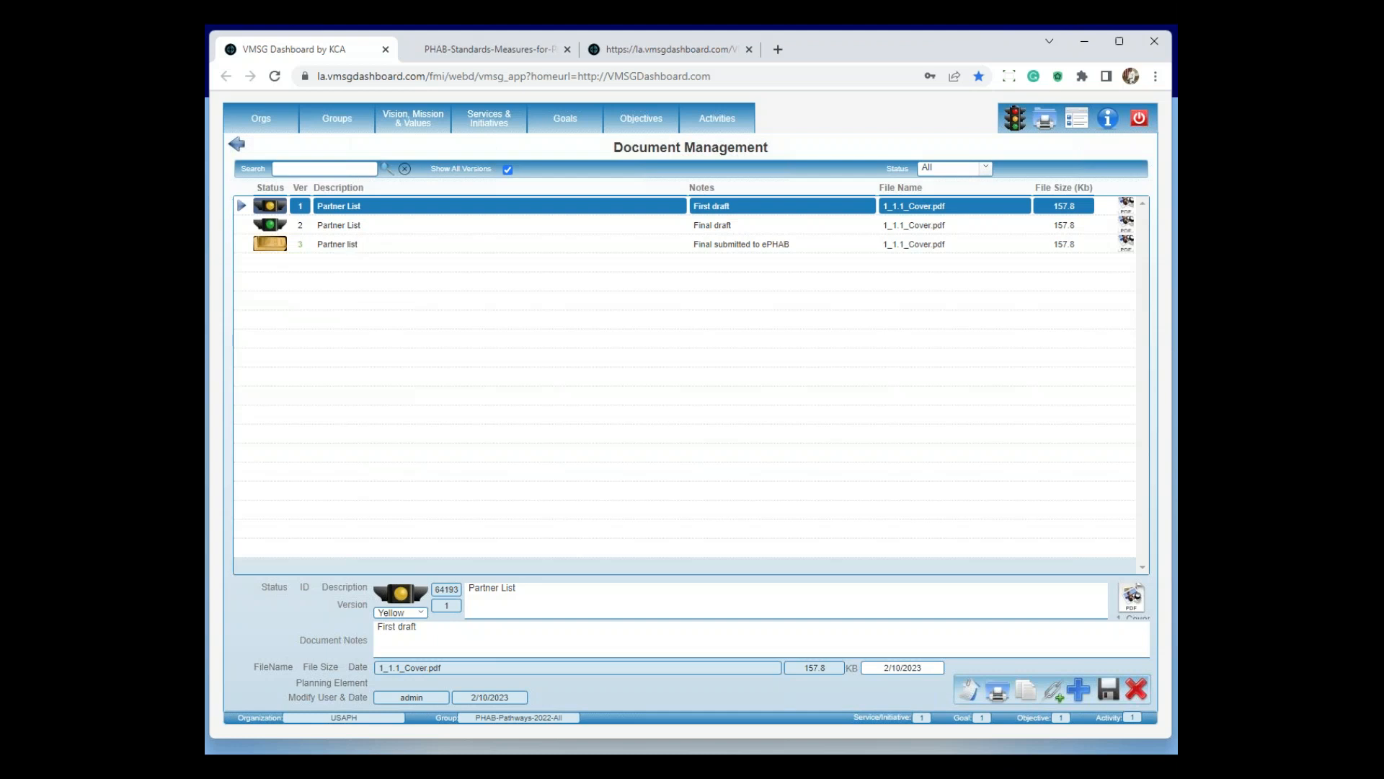
left_click(507, 169)
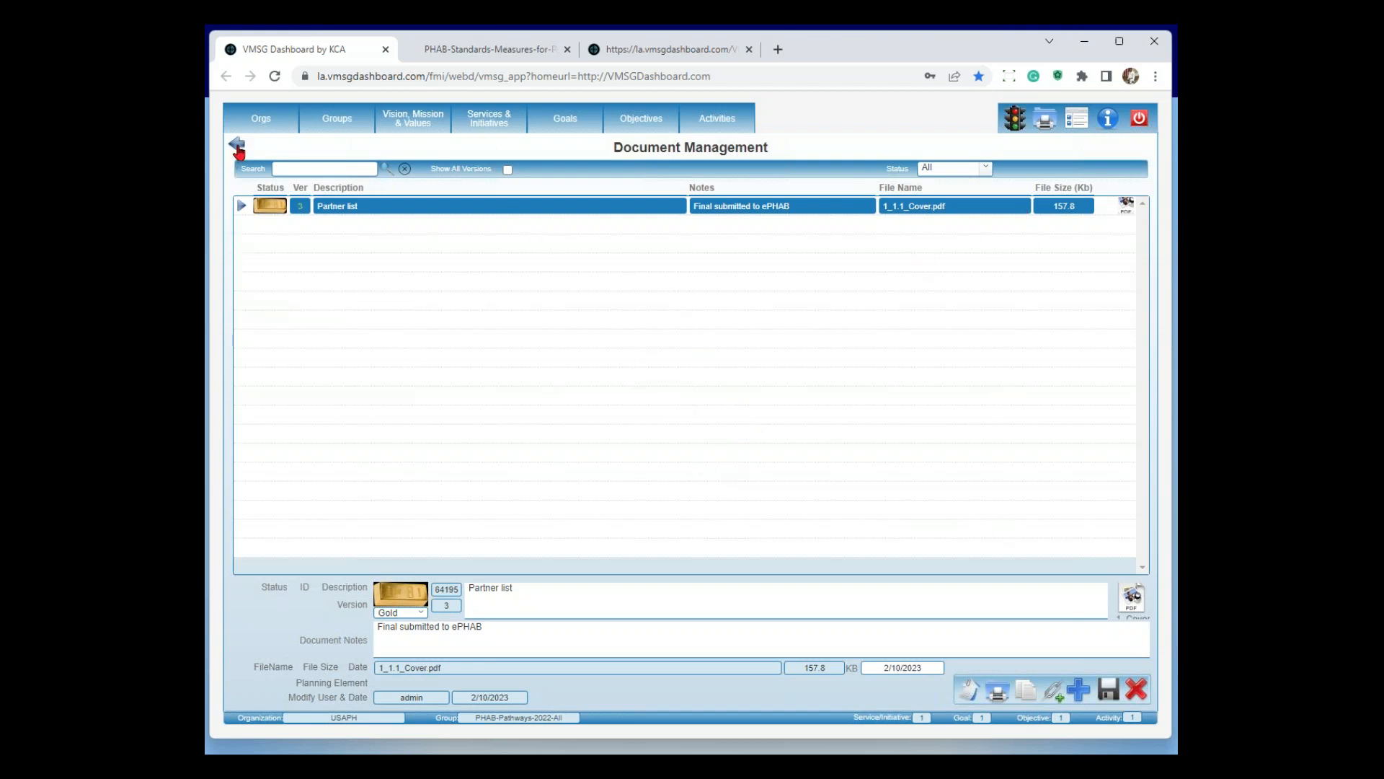
left_click(236, 144)
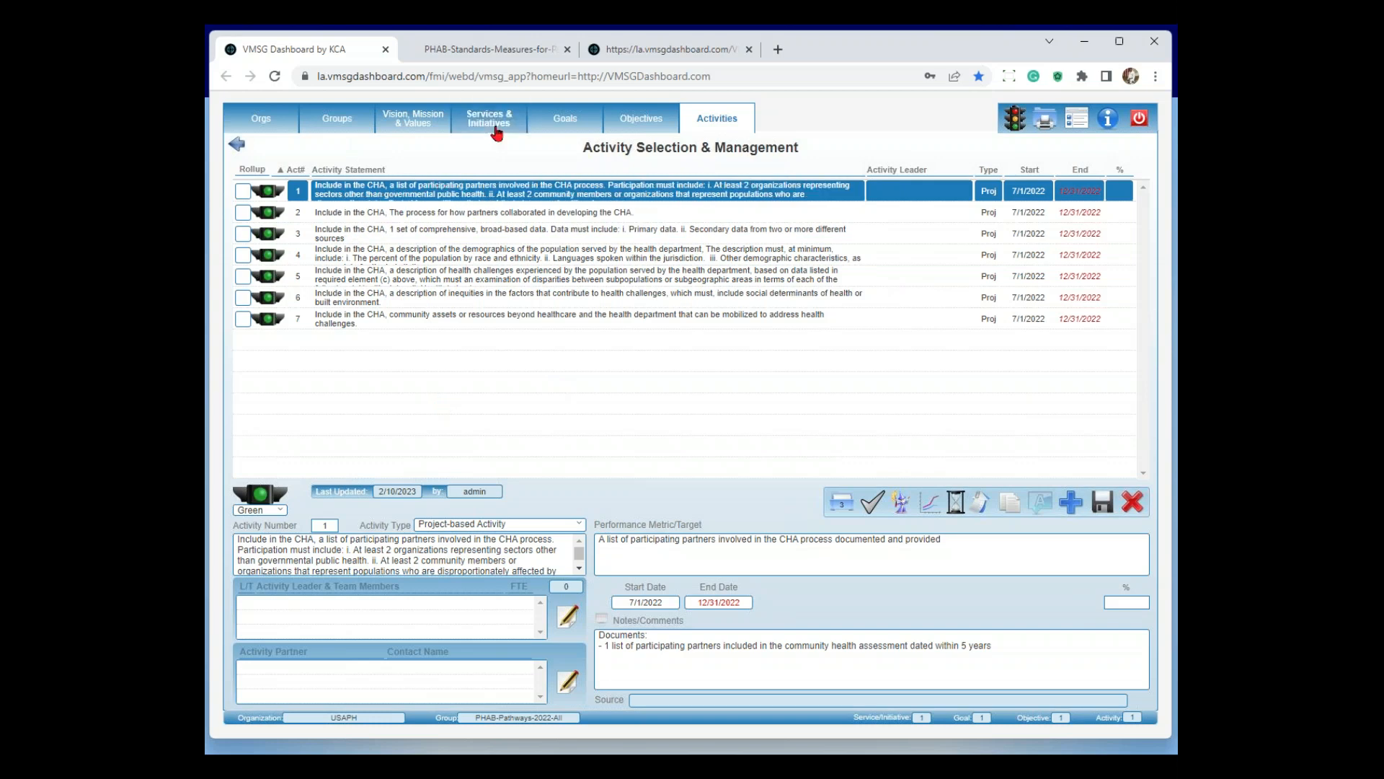
left_click(496, 127)
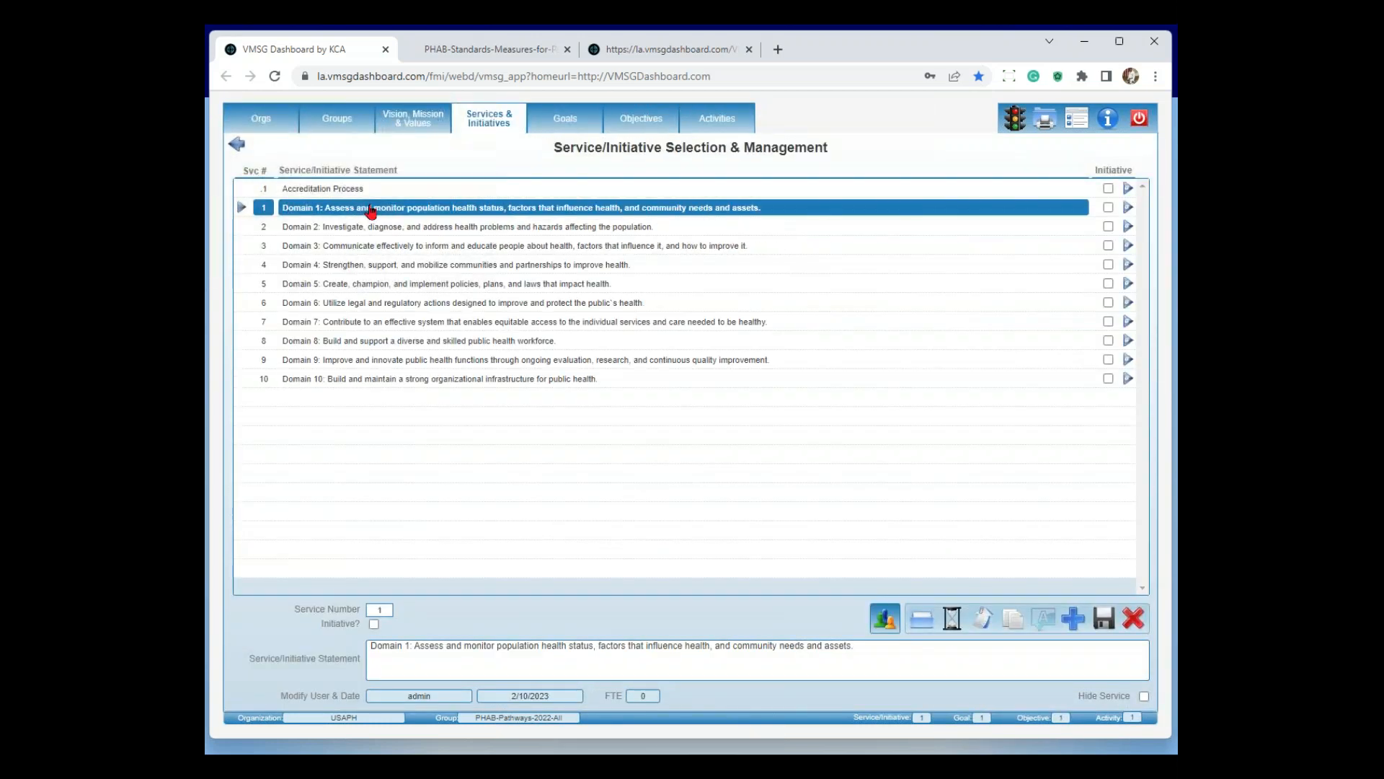